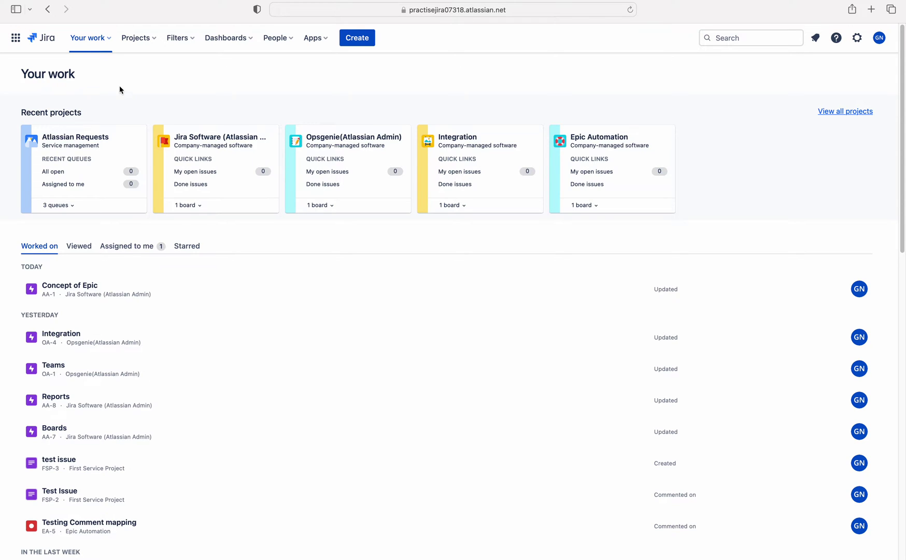
# Open the Jira Software portal group's New Custom Field request type in the Atlassian Requests project settings and move Priority above Attachment
pyautogui.click(80, 142)
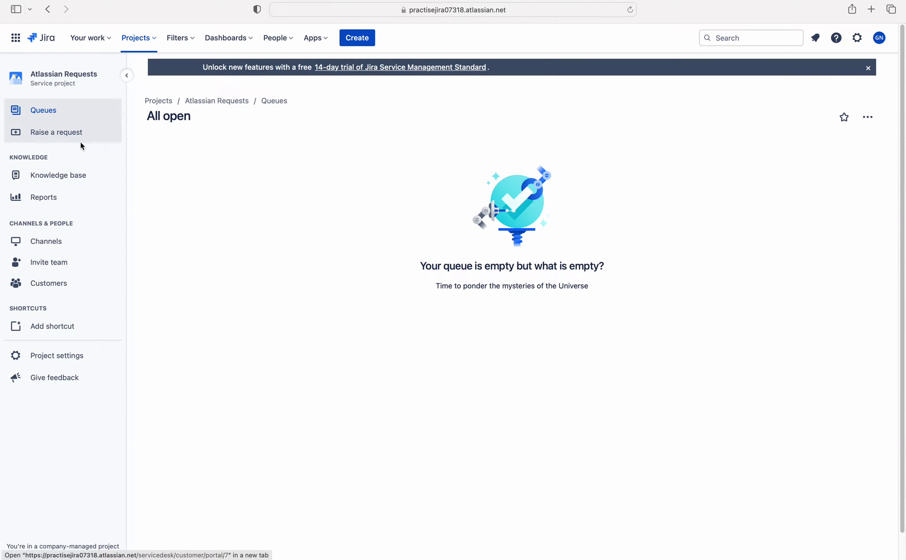
pyautogui.click(61, 357)
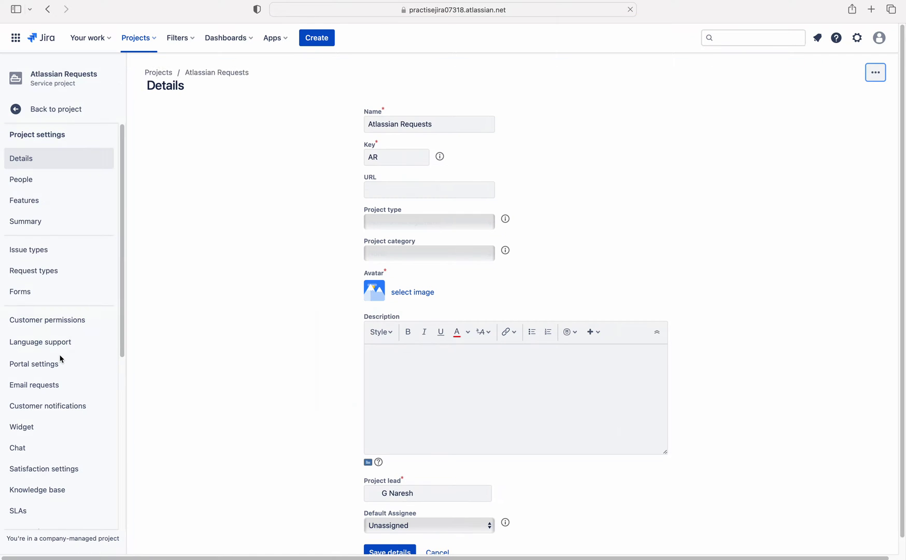
pyautogui.click(40, 273)
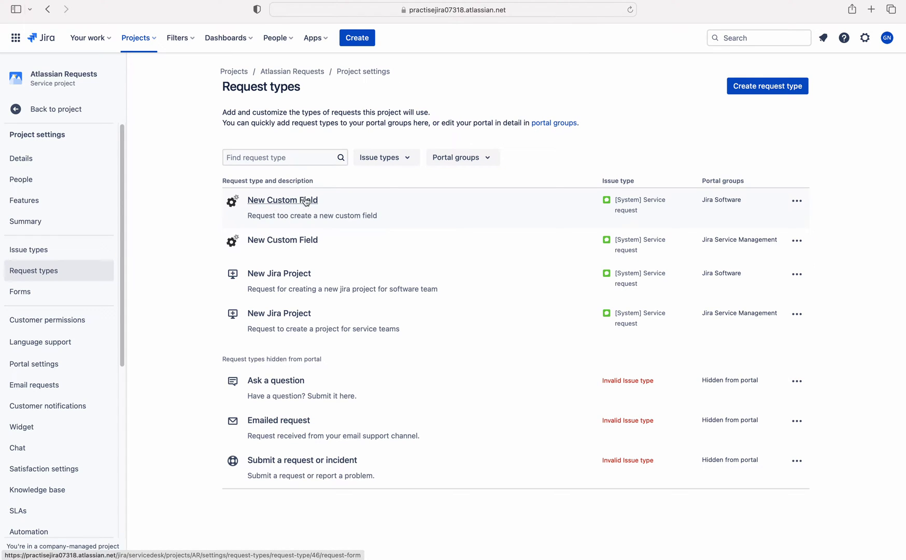
pyautogui.click(269, 202)
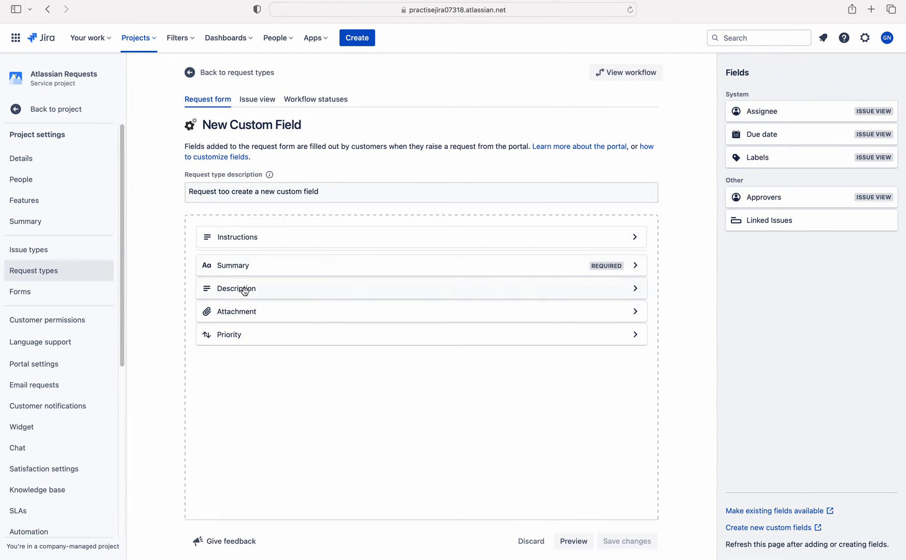
pyautogui.moveTo(240, 336)
pyautogui.mouseDown()
pyautogui.moveTo(243, 313)
pyautogui.moveTo(240, 325)
pyautogui.mouseUp()
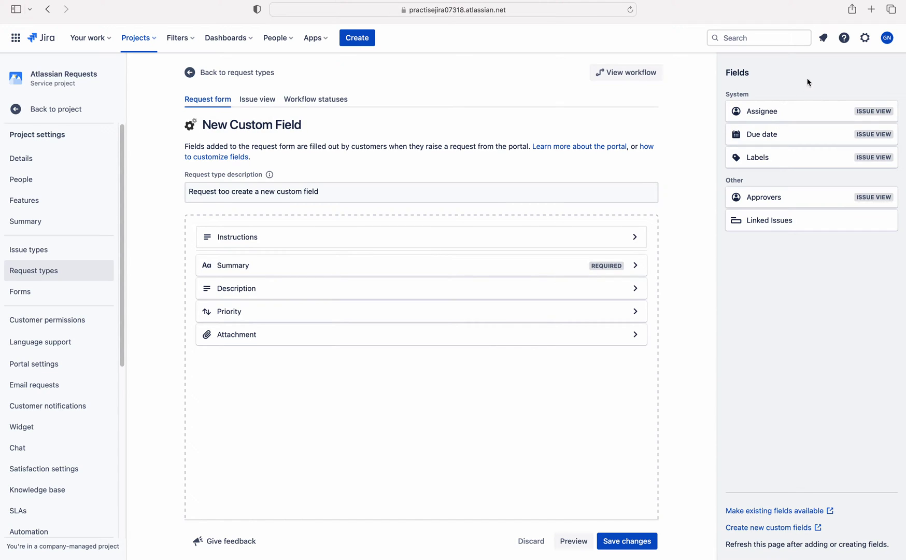
# Open the Jira issue administration in a separate browser tab and go to its custom fields list
pyautogui.click(865, 41)
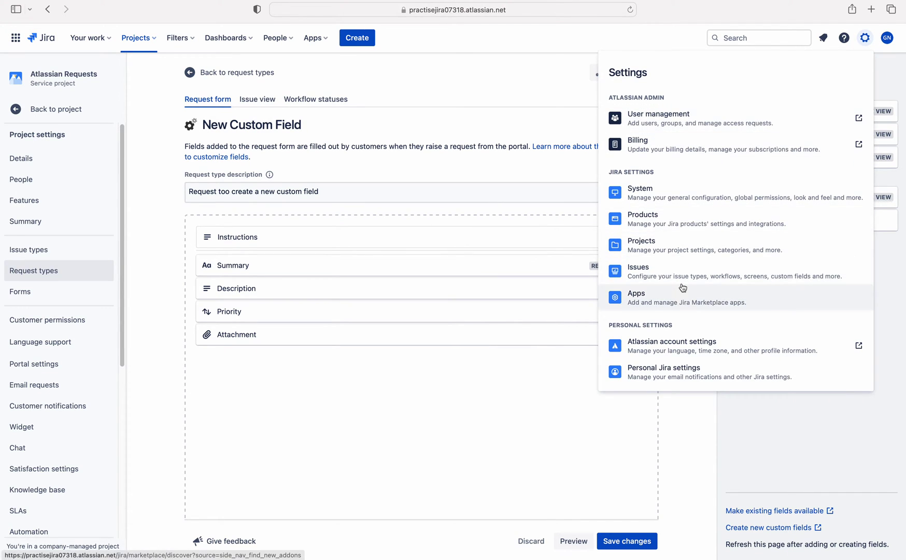
pyautogui.rightClick(686, 271)
pyautogui.click(703, 272)
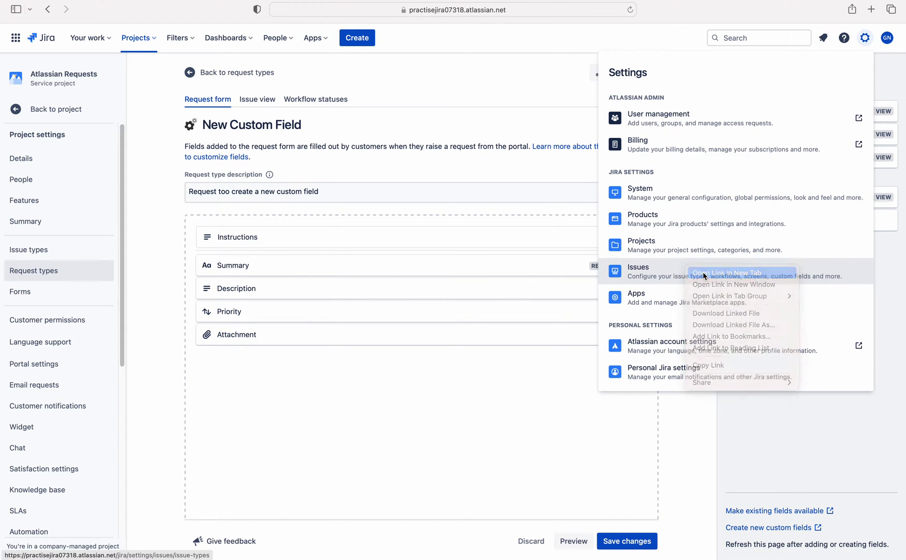
pyautogui.click(520, 34)
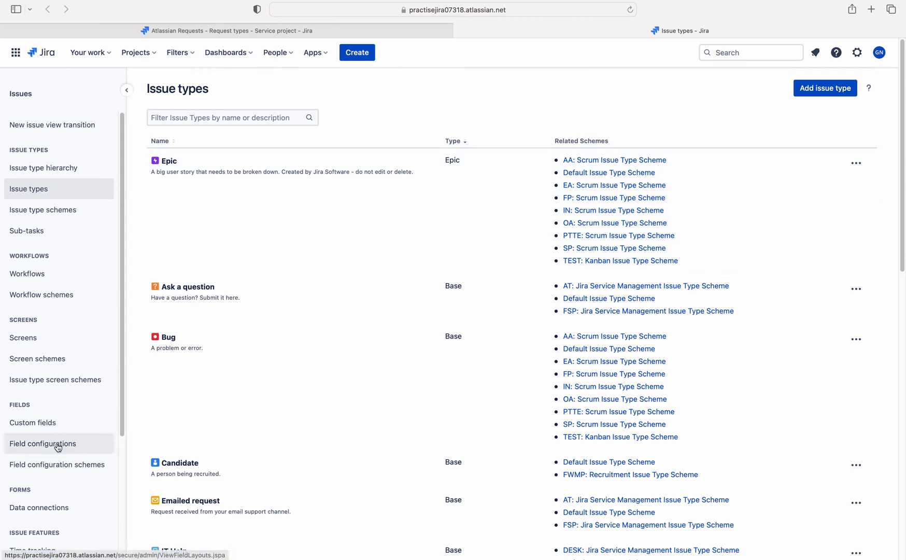
pyautogui.click(57, 426)
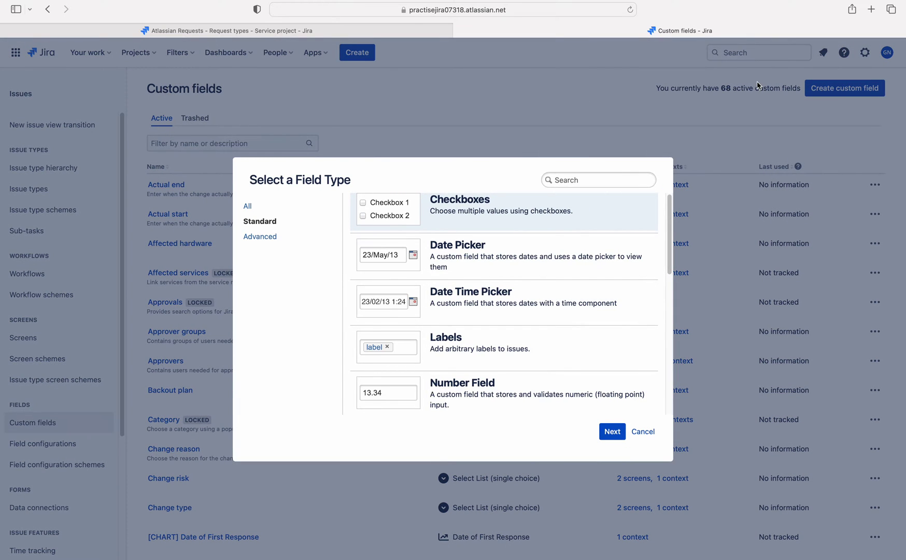
# Browse the Standard, Advanced and All field types for a new custom field and choose Short text (plain text only)
pyautogui.moveTo(669, 234)
pyautogui.mouseDown()
pyautogui.moveTo(682, 398)
pyautogui.moveTo(666, 229)
pyautogui.mouseUp()
pyautogui.click(267, 236)
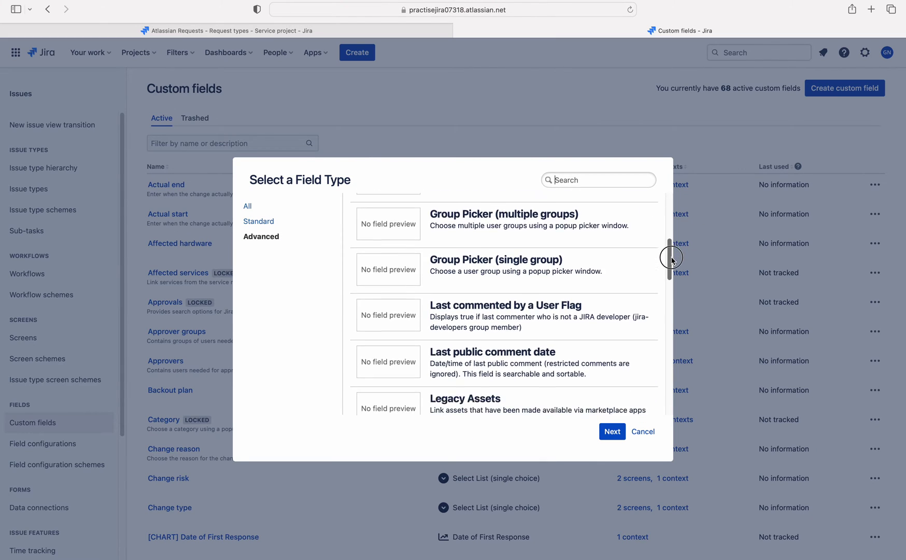
pyautogui.moveTo(672, 265); pyautogui.dragTo(678, 182)
pyautogui.click(248, 207)
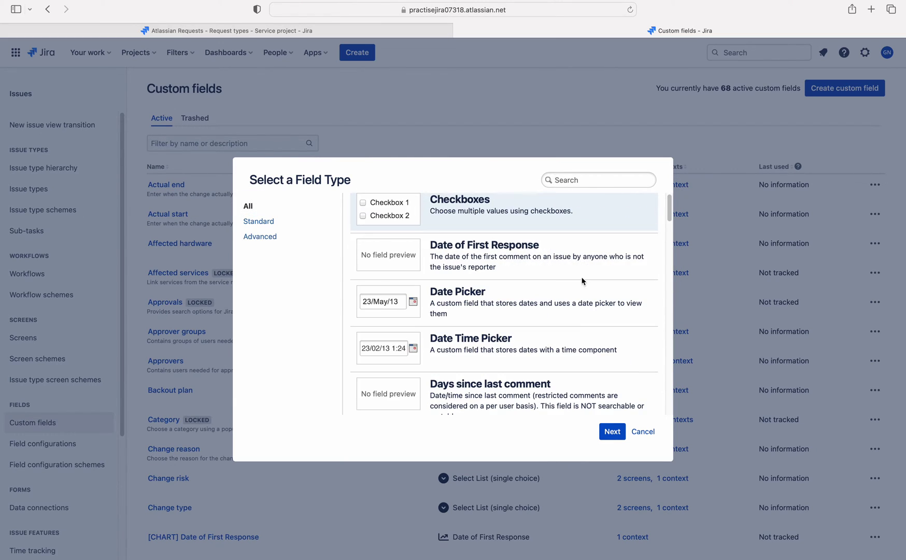
pyautogui.moveTo(669, 203); pyautogui.dragTo(682, 361)
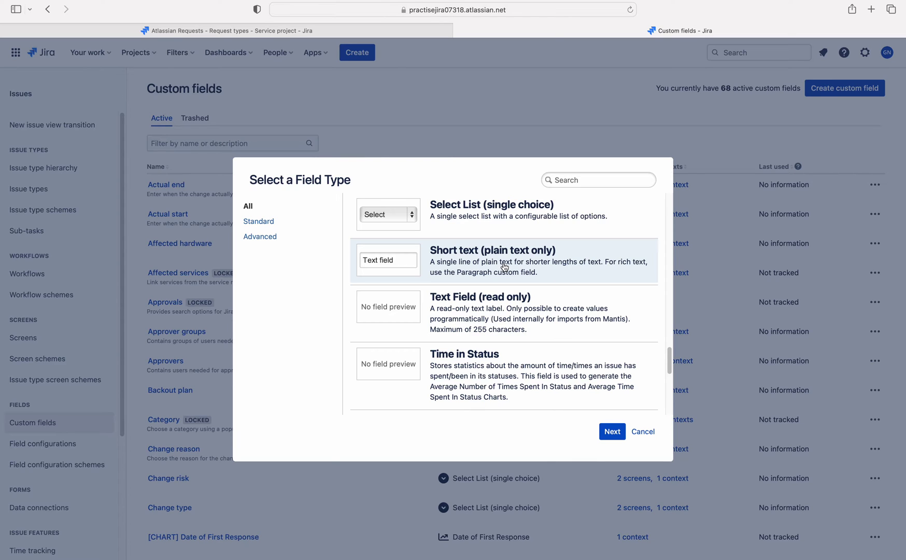
pyautogui.click(613, 432)
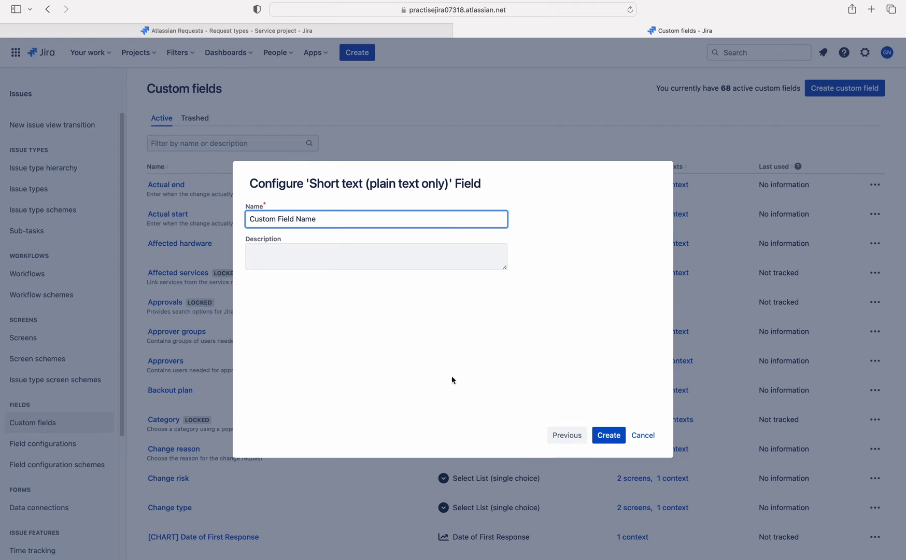
# Create the field as "Custom Field Name" with the description "Give the name of custom field"
pyautogui.click(379, 259)
pyautogui.write('Give the name of c')
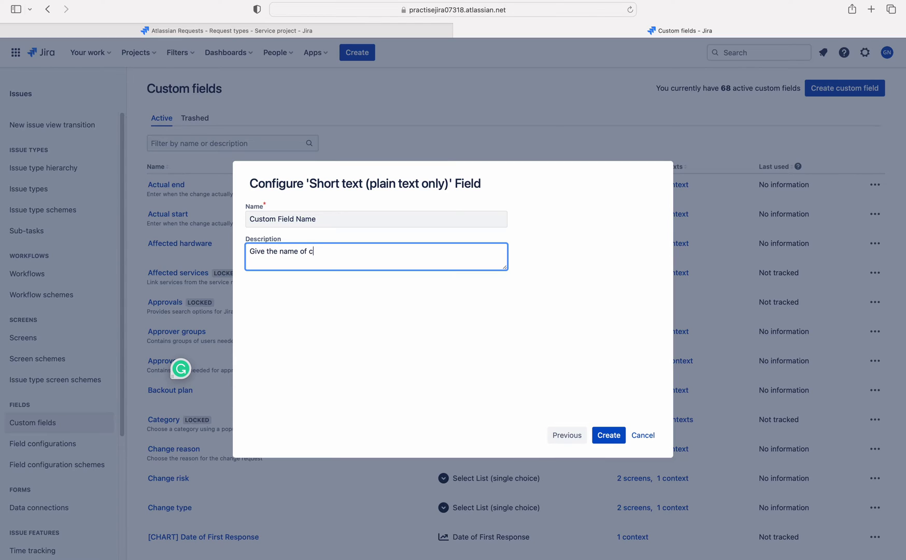
pyautogui.write('ustom field')
pyautogui.click(404, 340)
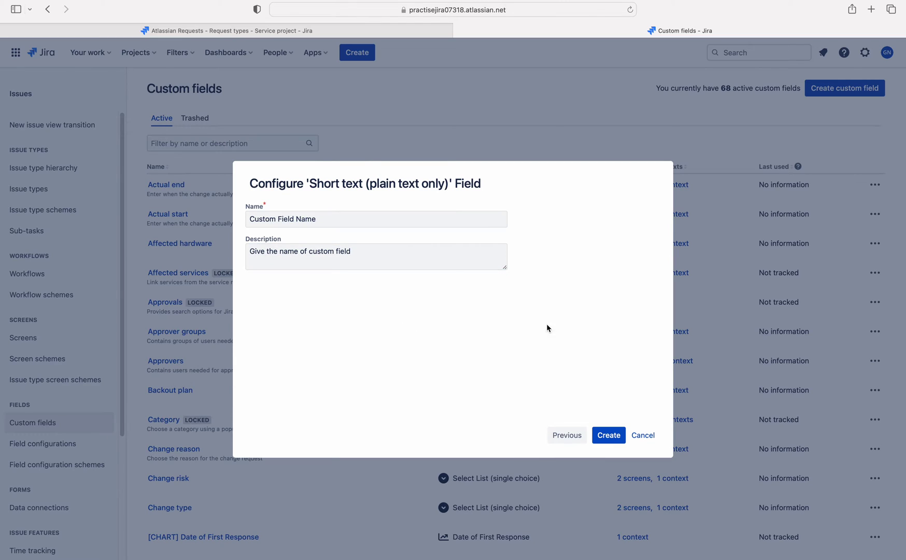
pyautogui.click(607, 437)
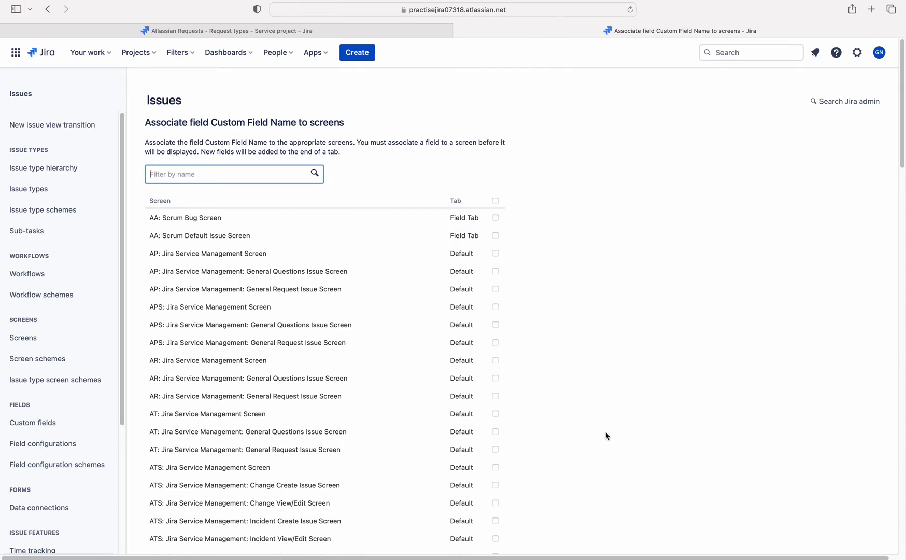
# Return to the custom fields list and search it for "custom field name"
pyautogui.click(40, 425)
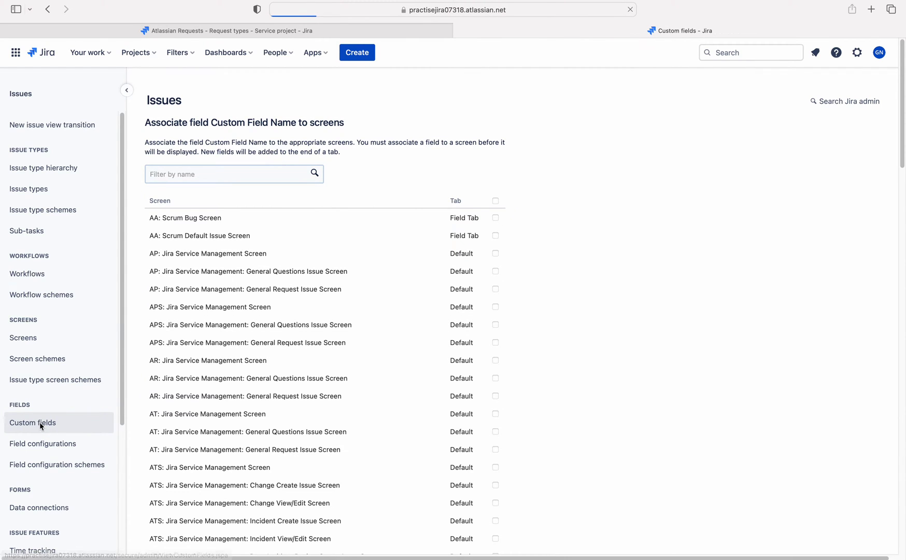
pyautogui.click(219, 136)
pyautogui.write('custom field ')
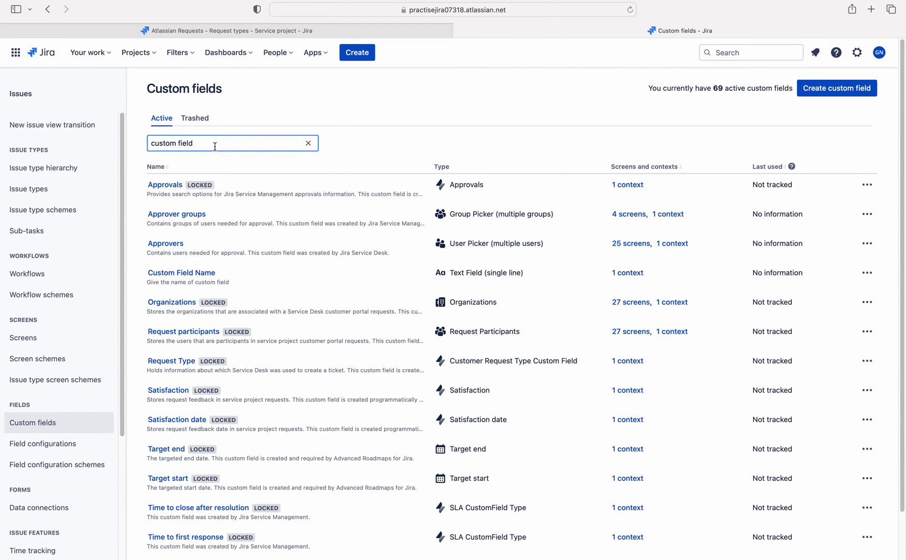
pyautogui.write('name')
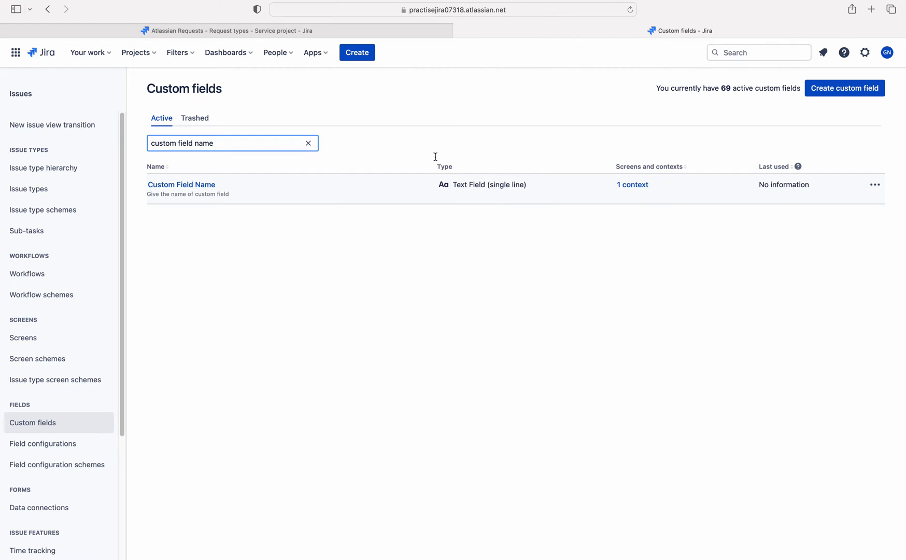
# Abandon the unsaved request form changes and reopen the Jira Software New Custom Field request type to check its available fields
pyautogui.click(245, 32)
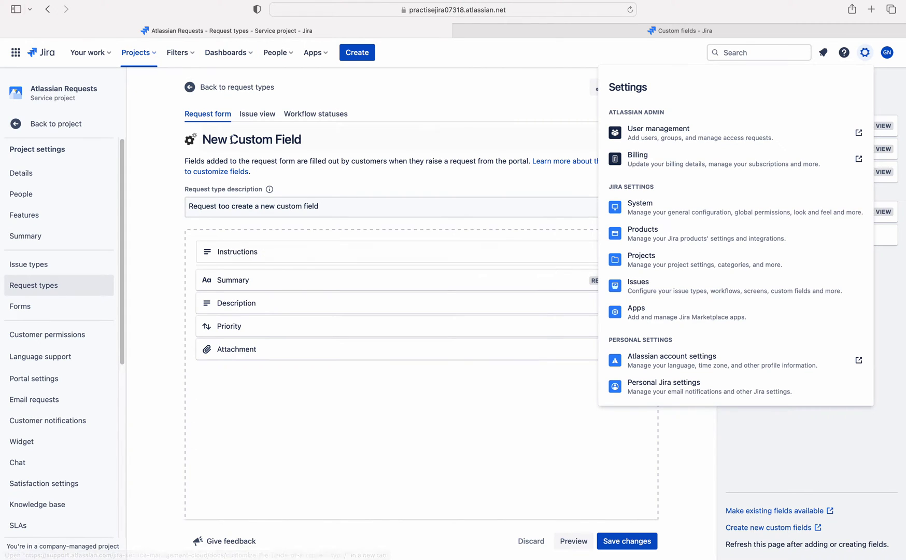
pyautogui.click(160, 304)
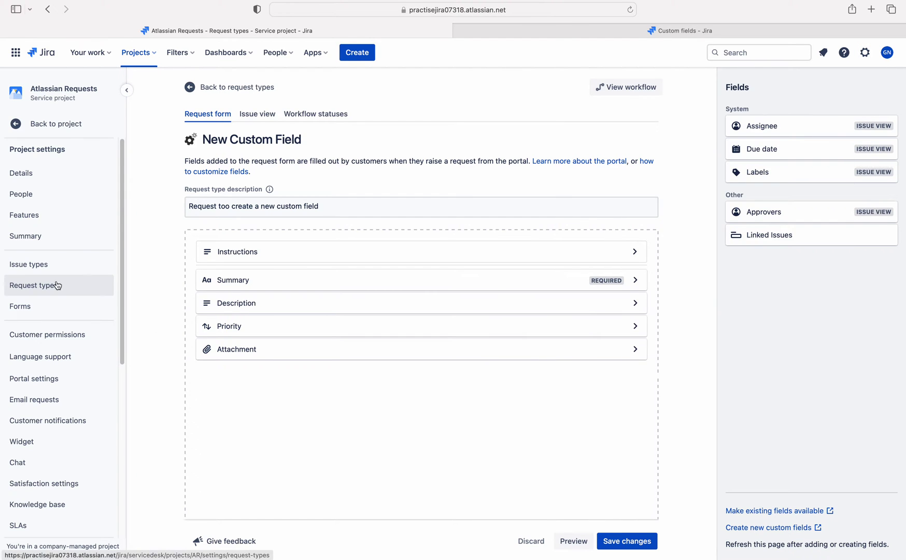
pyautogui.click(32, 290)
pyautogui.click(550, 304)
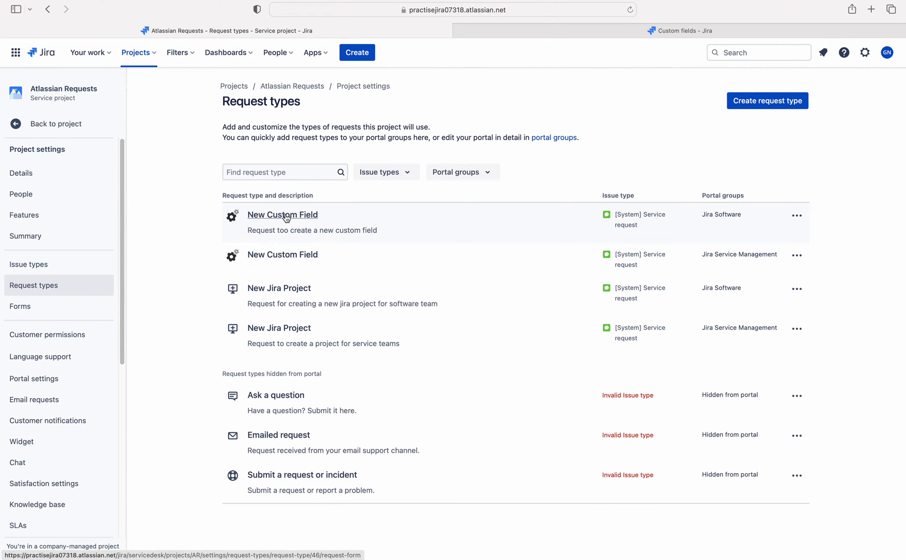
pyautogui.click(280, 218)
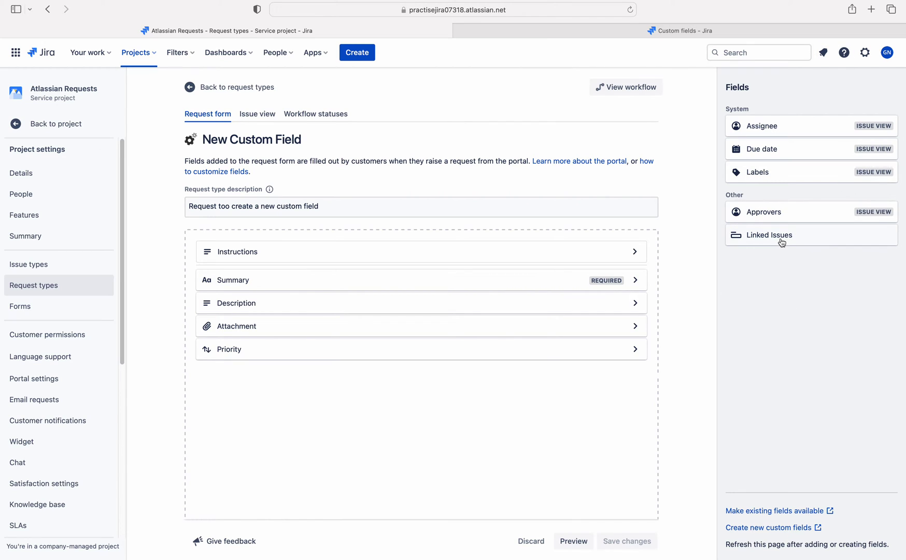
# Open the configuration of AR: Jira Service Management Screen for the create operation through the project summary's issue type screen scheme
pyautogui.click(34, 295)
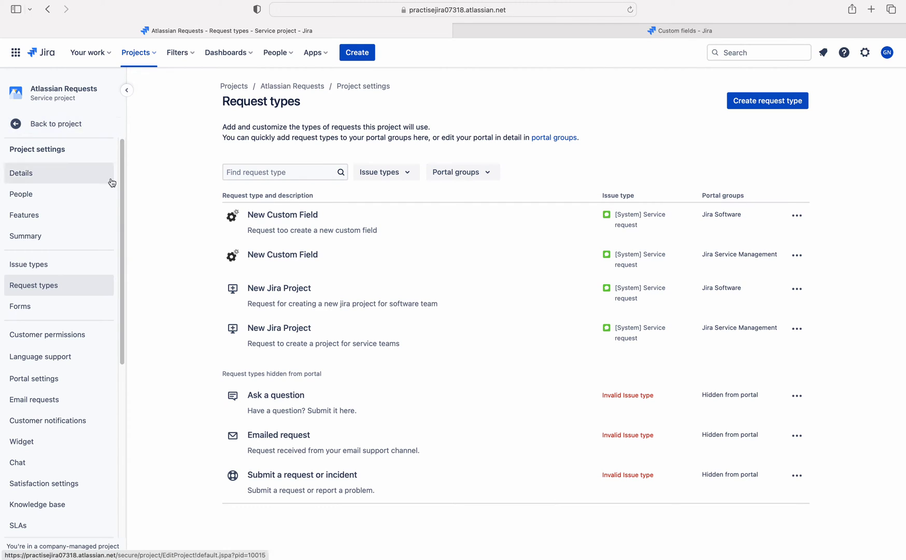
pyautogui.click(44, 239)
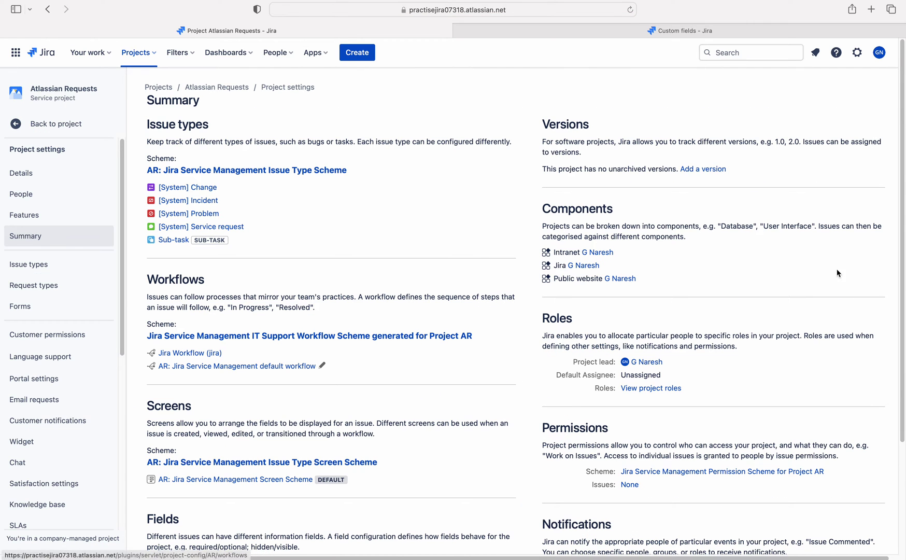
pyautogui.click(301, 463)
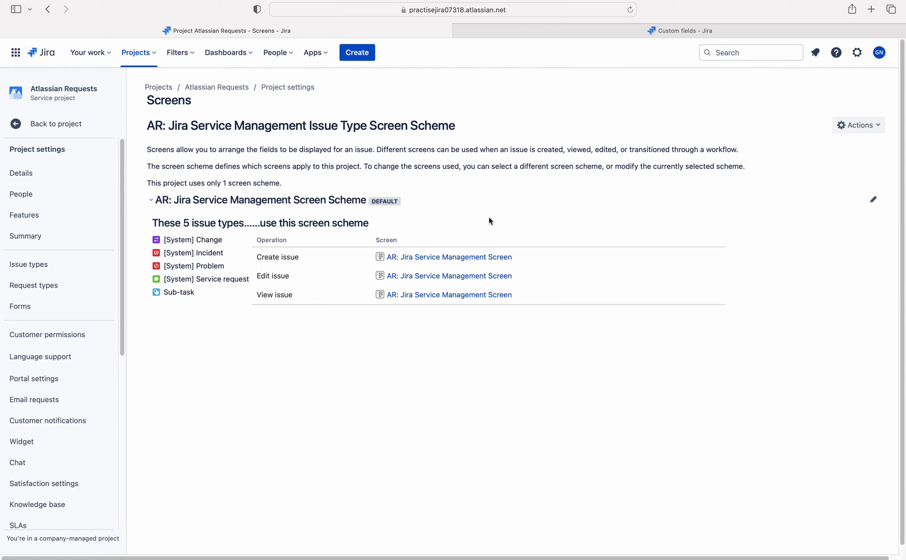
pyautogui.click(453, 262)
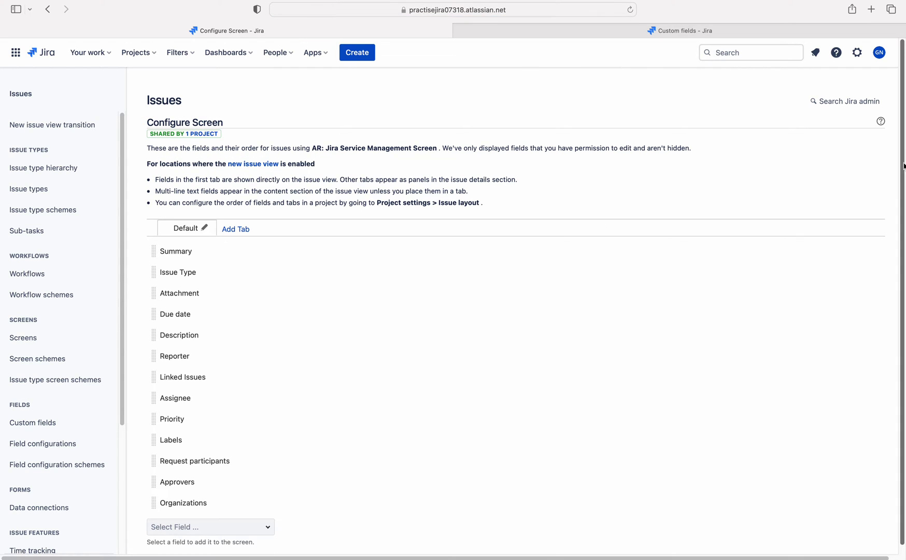
pyautogui.scroll(-1, 881, 267)
pyautogui.click(214, 519)
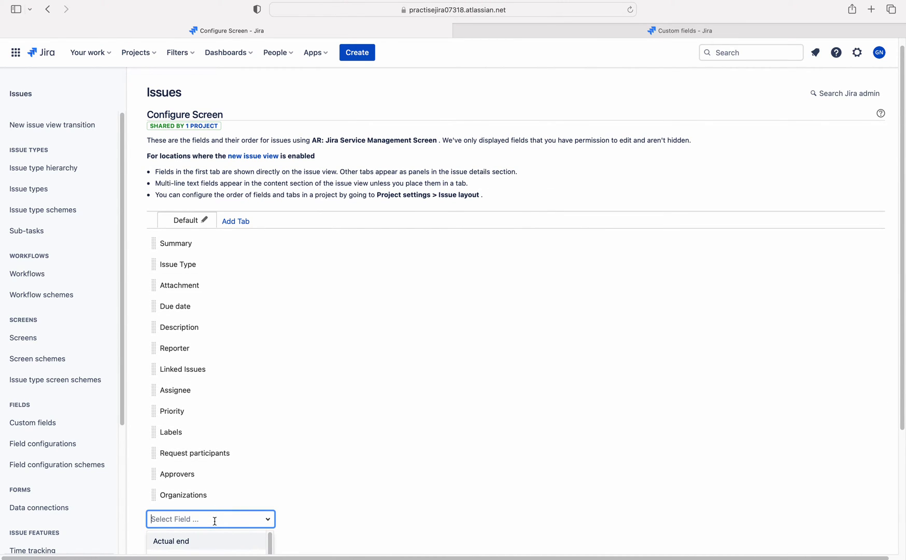
pyautogui.write('cust')
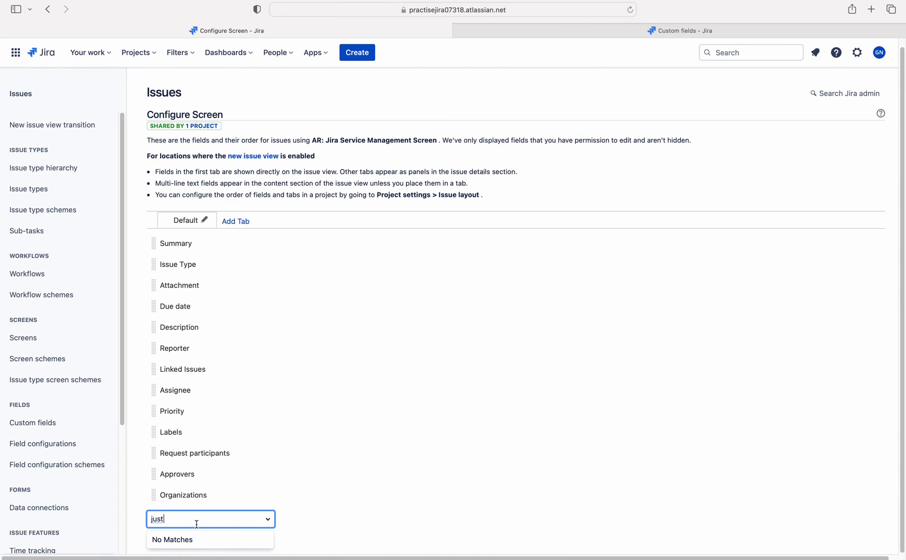
pyautogui.press('BackSpace')
pyautogui.press('BackSpace')
pyautogui.press('BackSpace')
pyautogui.press('BackSpace')
pyautogui.press('BackSpace')
pyautogui.write('cust')
pyautogui.press('BackSpace')
pyautogui.press('BackSpace')
pyautogui.press('BackSpace')
pyautogui.press('BackSpace')
pyautogui.press('BackSpace')
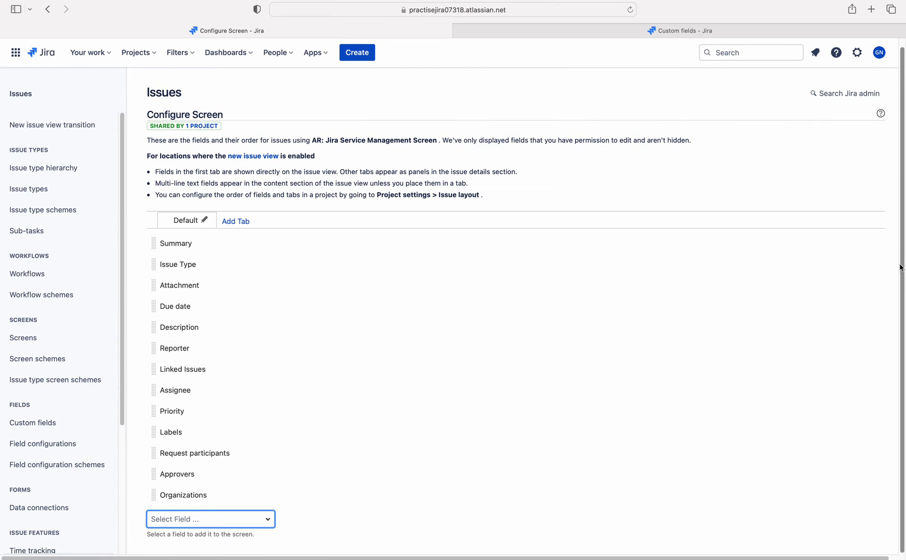
# Search the selectable fields for "custom field" and add Custom Field Name to the screen's Default tab
pyautogui.click(191, 514)
pyautogui.write('cust')
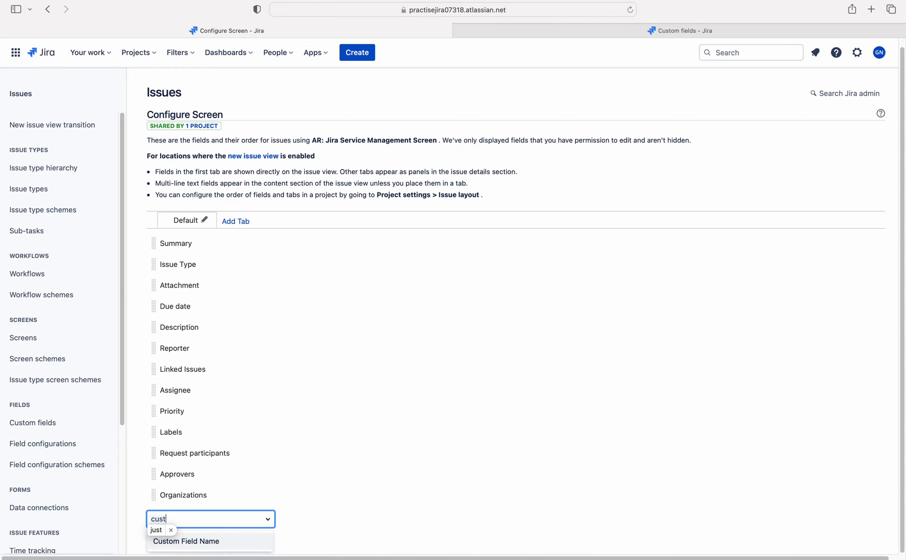
pyautogui.write('om field')
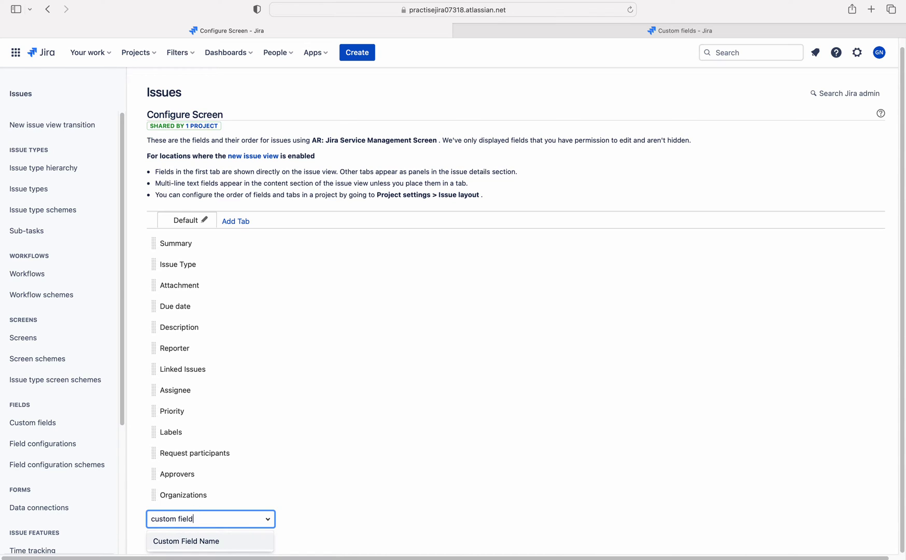
pyautogui.click(179, 542)
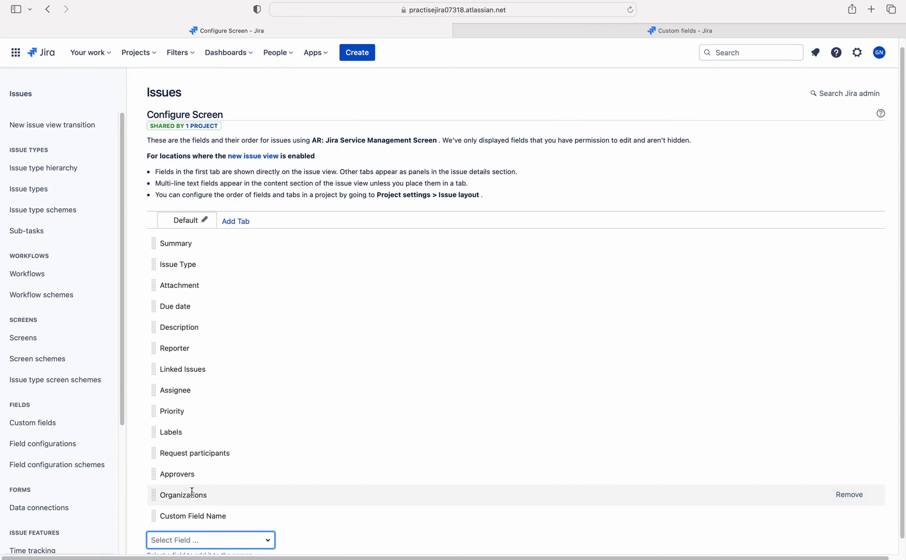
# Add Custom Field Name between Description and Attachment on the Jira Software New Custom Field request form and save the changes
pyautogui.click(48, 10)
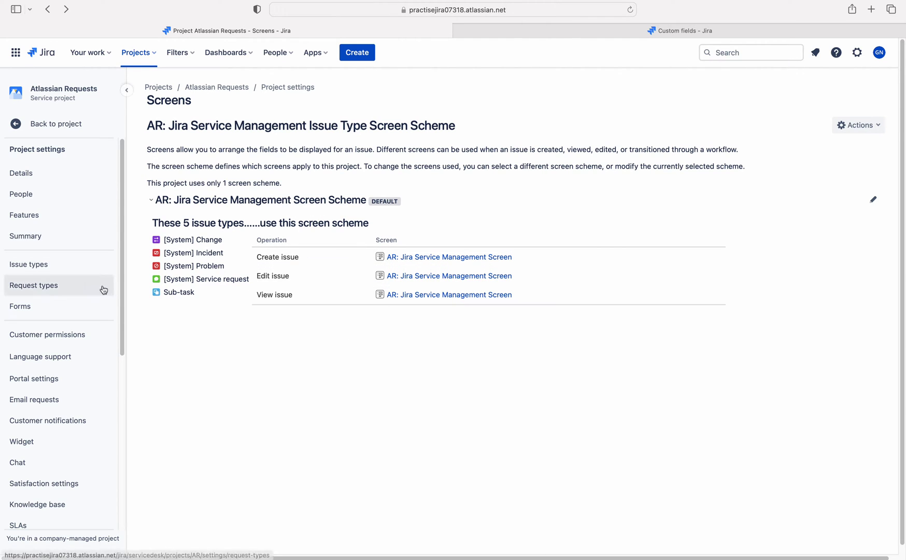
pyautogui.click(21, 288)
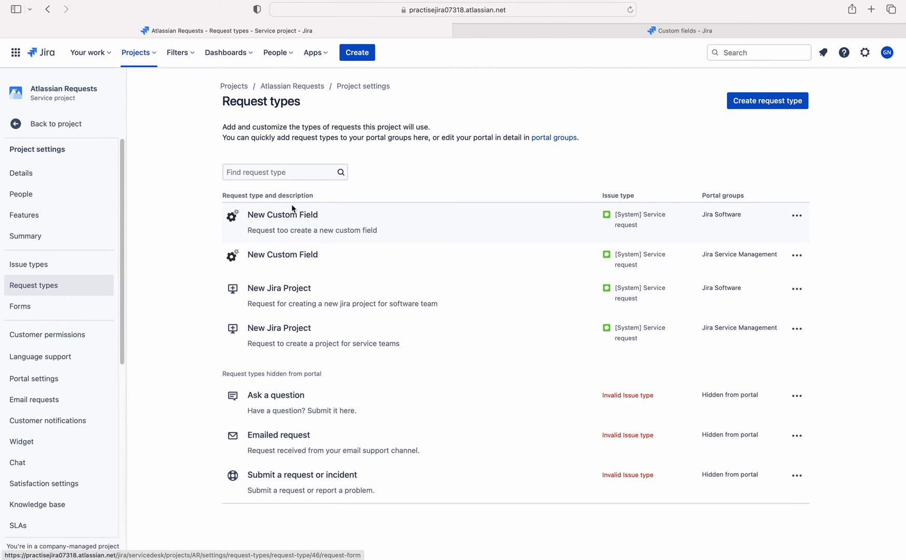
pyautogui.click(285, 219)
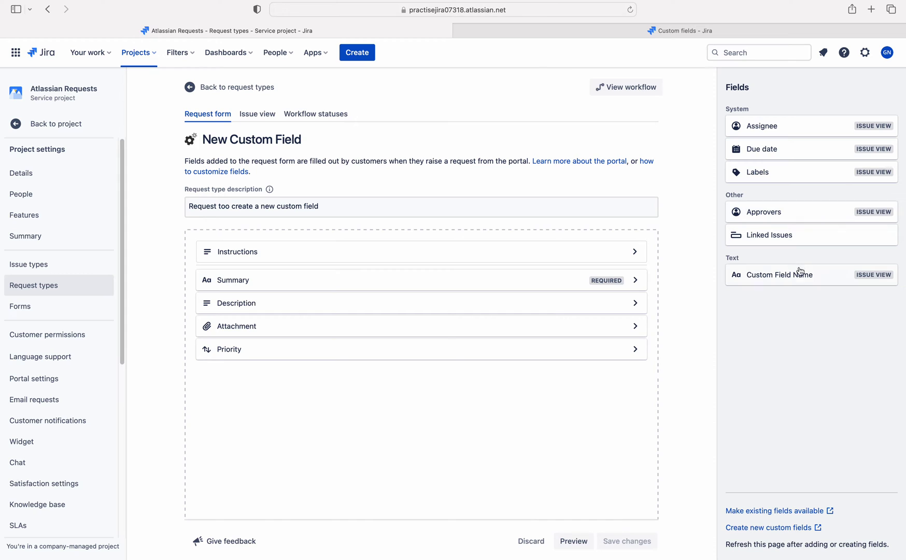
pyautogui.moveTo(800, 275); pyautogui.dragTo(266, 326)
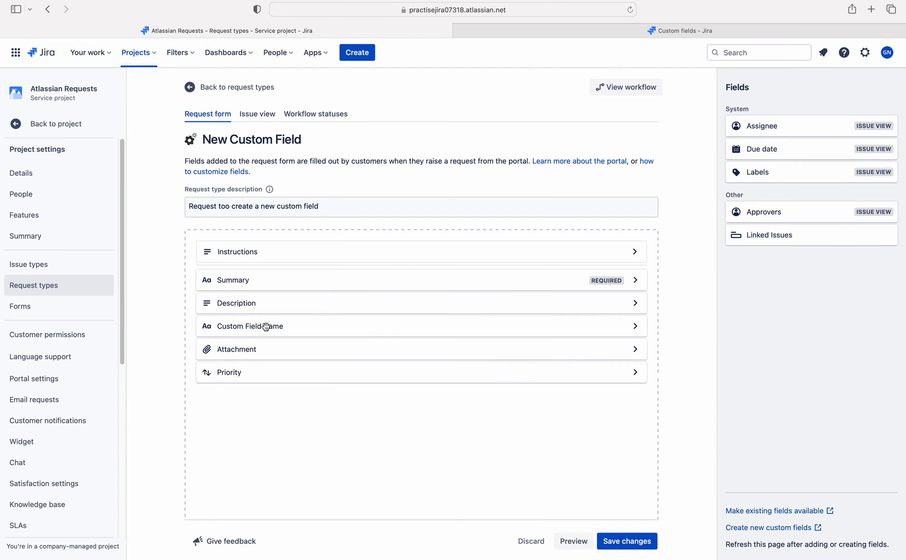
pyautogui.click(630, 544)
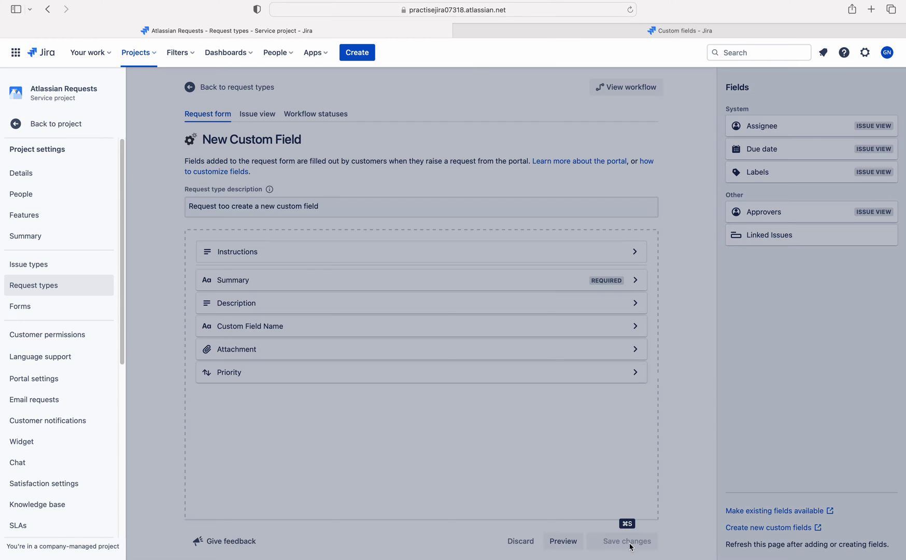
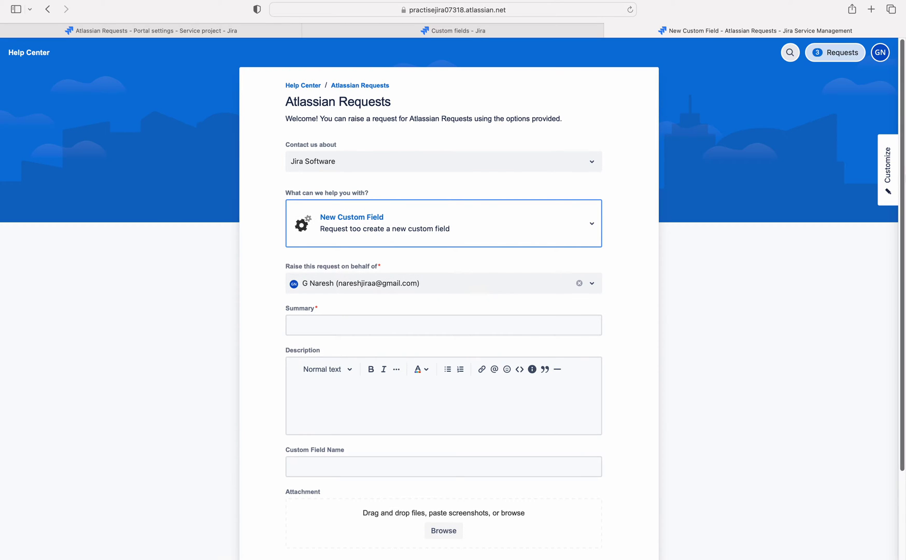
# Review the fields on the portal's New Custom Field form, and reopen the Jira Software New Custom Field request type's settings
pyautogui.scroll(-2, 332, 396)
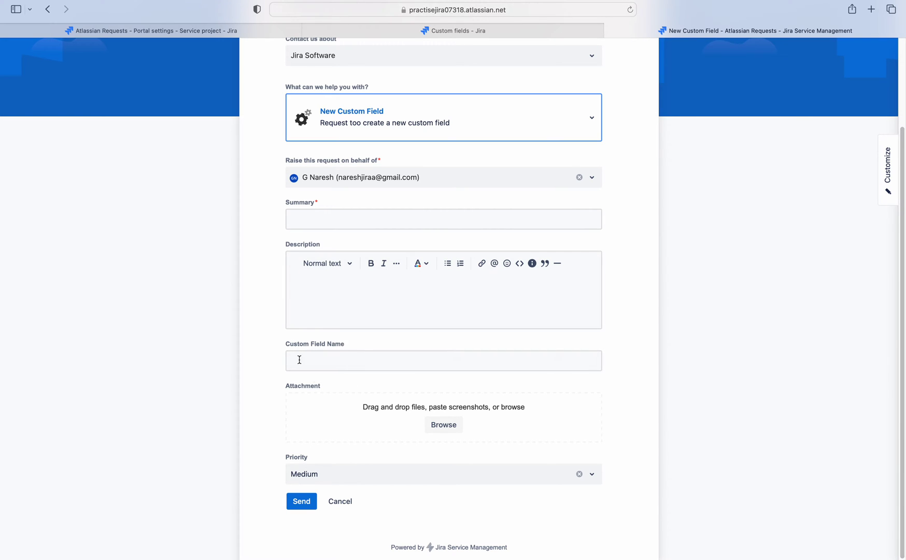
pyautogui.click(451, 32)
pyautogui.click(256, 30)
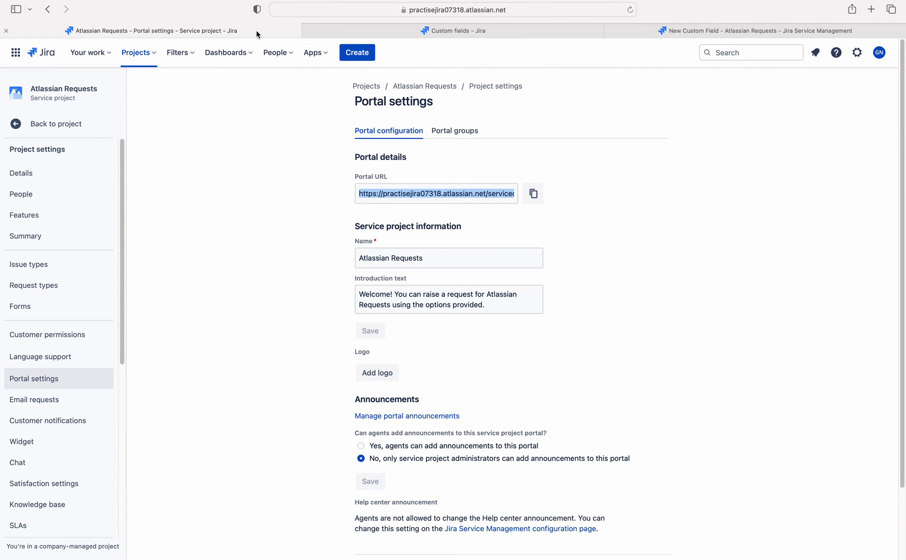
pyautogui.click(58, 293)
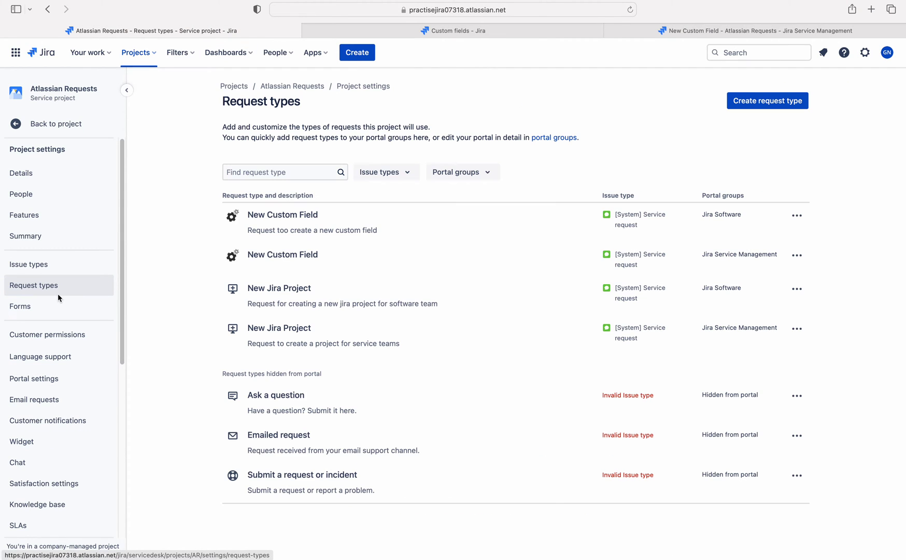
pyautogui.click(277, 215)
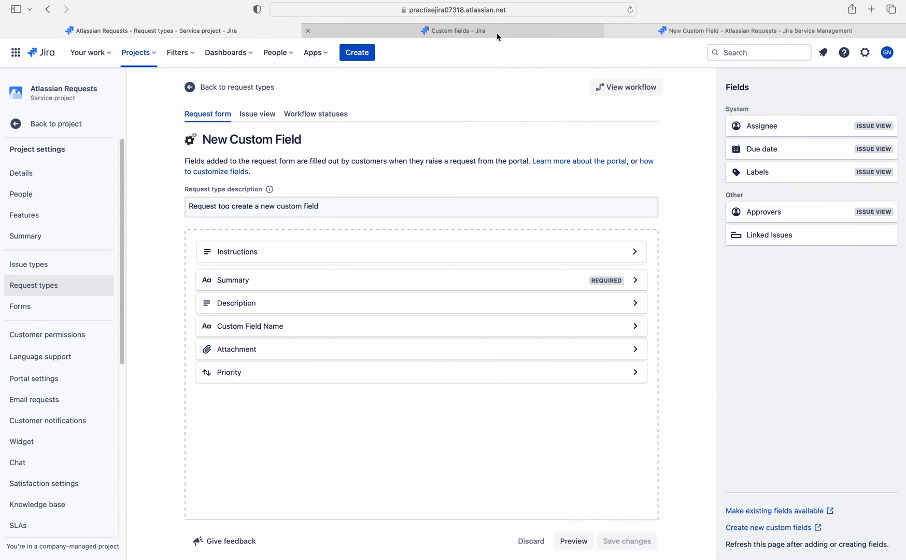
# Close the custom fields list page and bring up the New Custom Field form in the portal
pyautogui.click(498, 33)
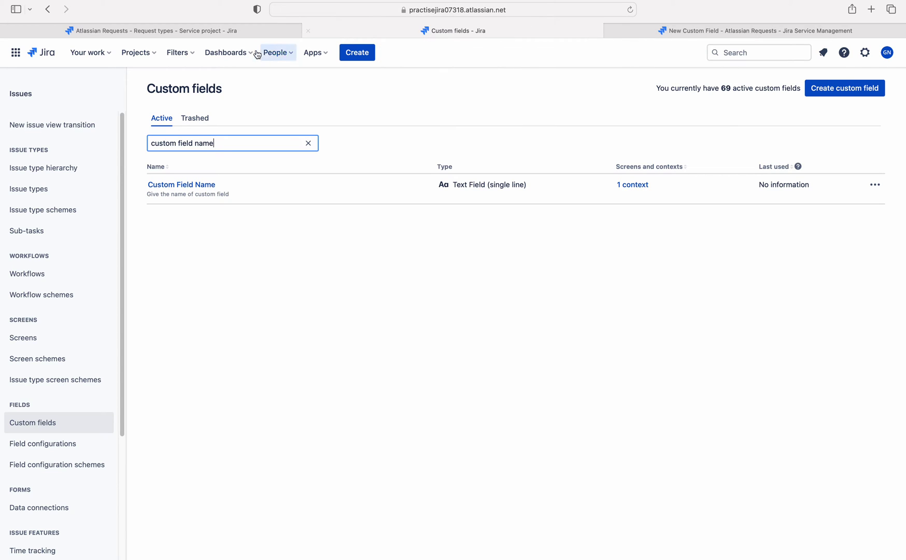
pyautogui.click(308, 31)
pyautogui.click(342, 32)
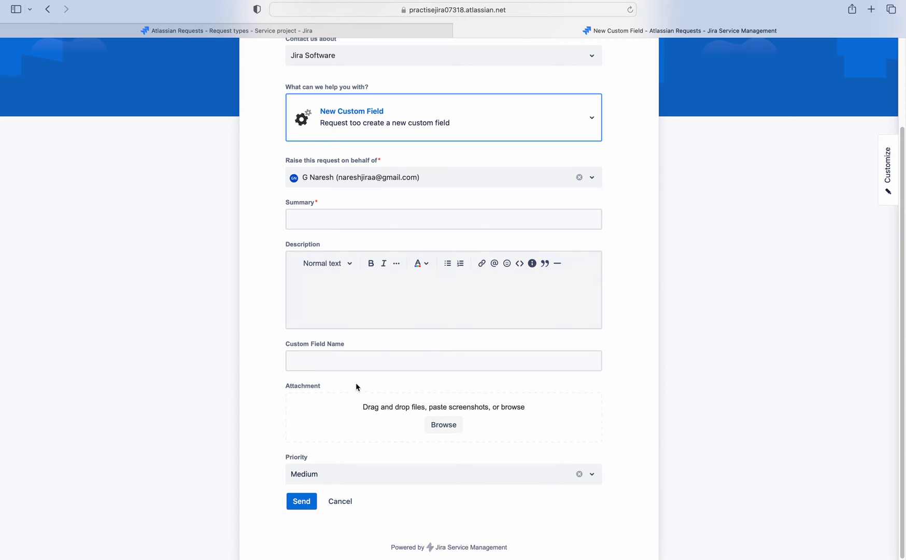
# Make Custom Field Name required on the New Custom Field request form and save the changes
pyautogui.click(323, 32)
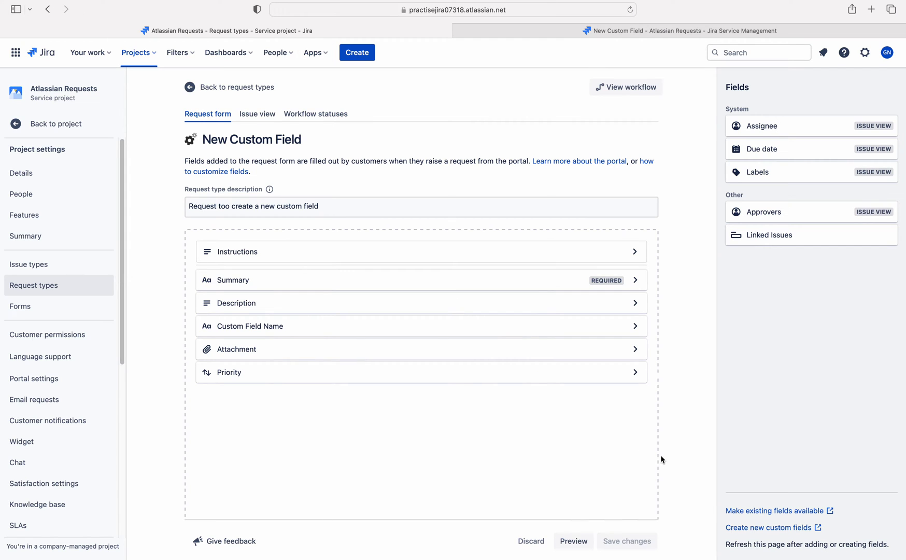
pyautogui.click(636, 329)
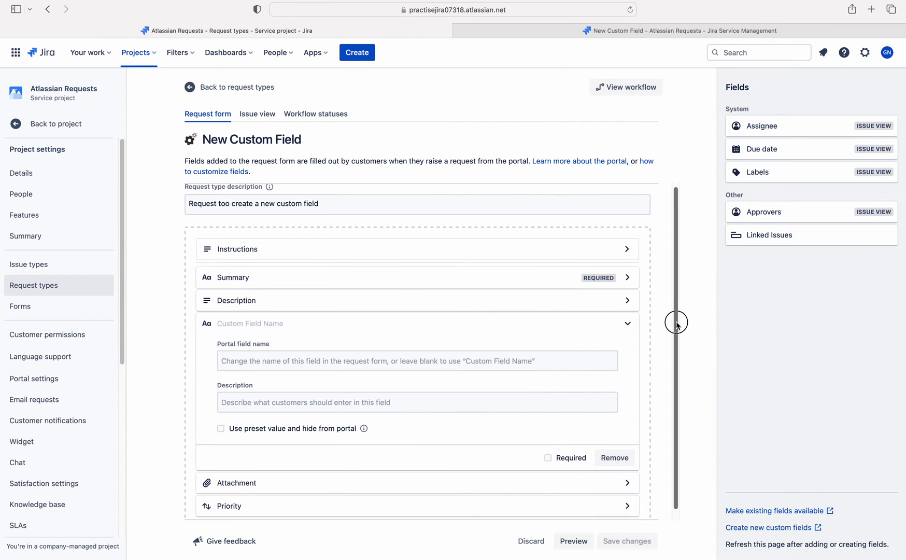
pyautogui.scroll(-1, 678, 318)
pyautogui.click(548, 448)
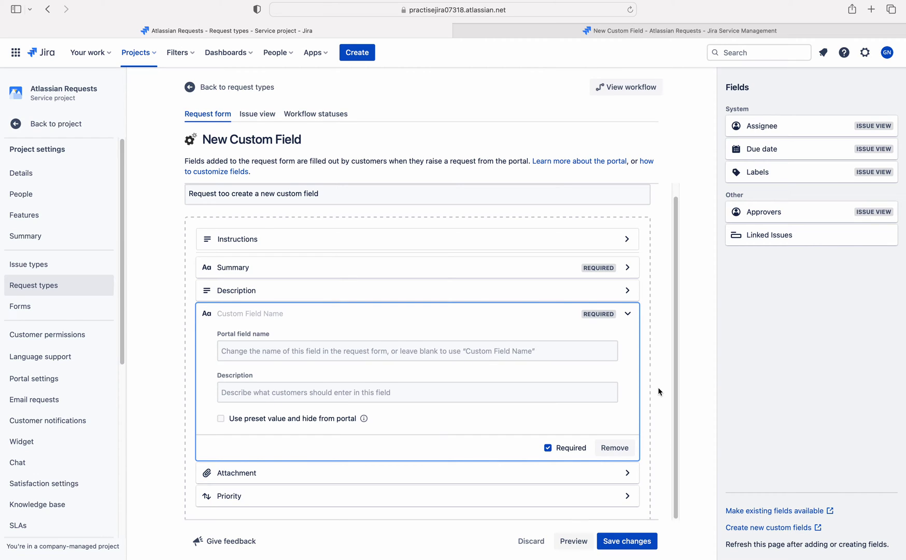
pyautogui.click(611, 32)
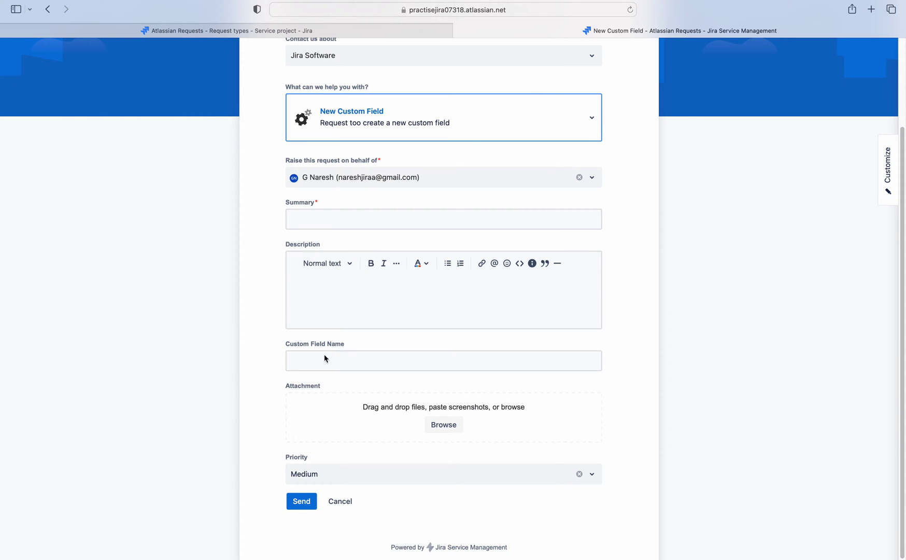
pyautogui.click(347, 34)
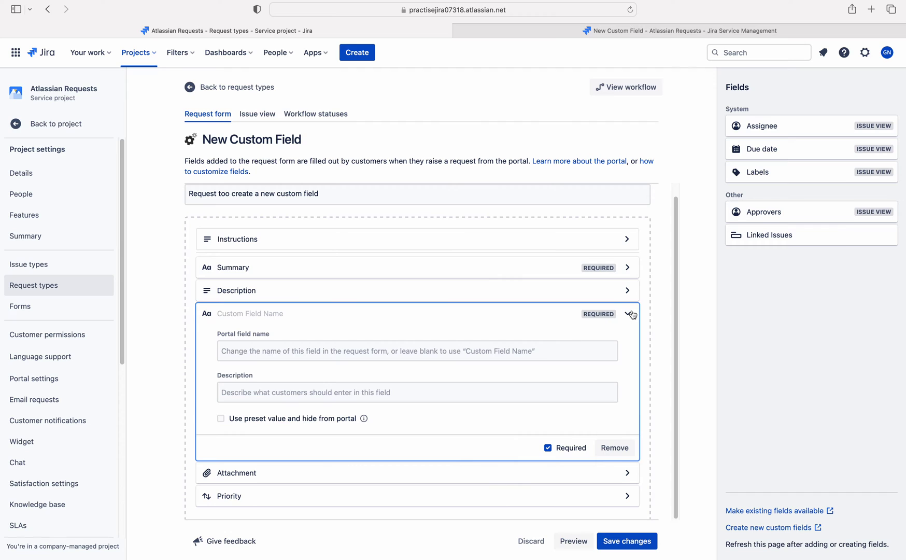
pyautogui.click(548, 448)
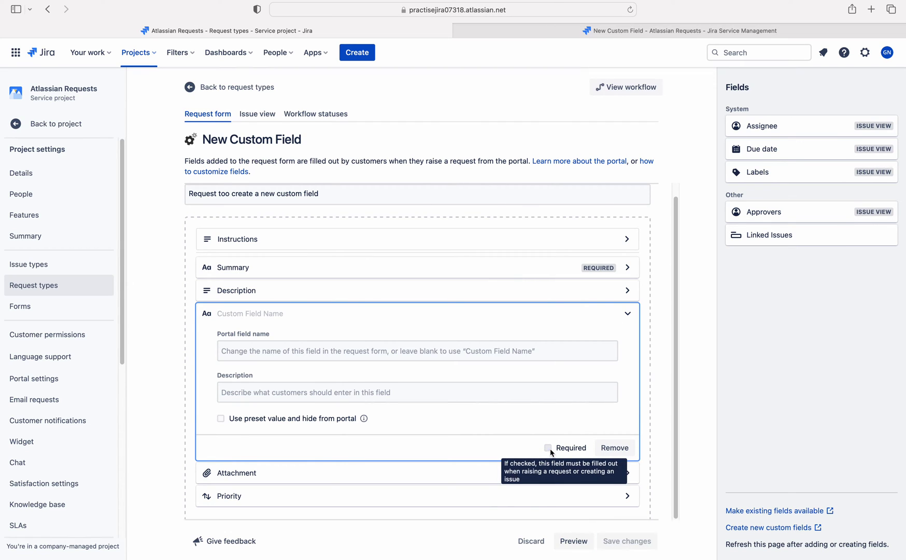
pyautogui.click(548, 449)
pyautogui.click(548, 449)
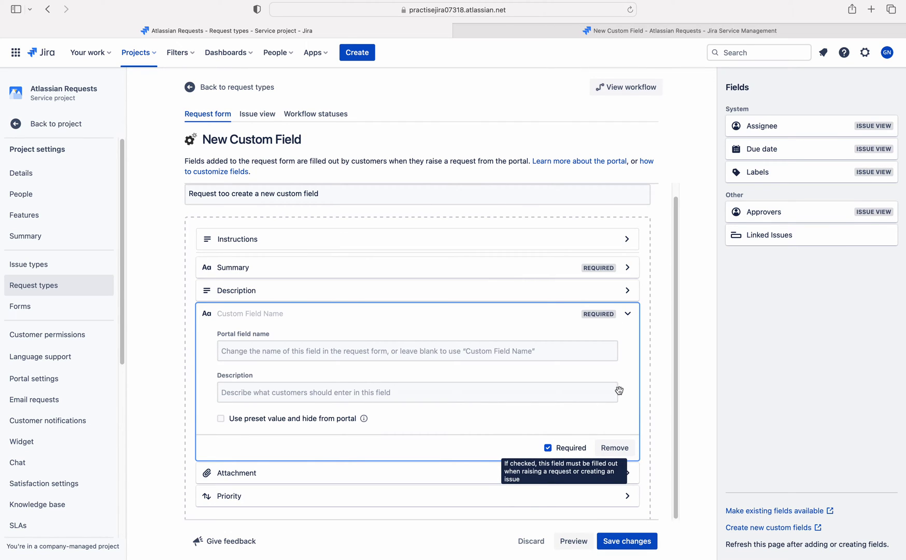
pyautogui.click(631, 542)
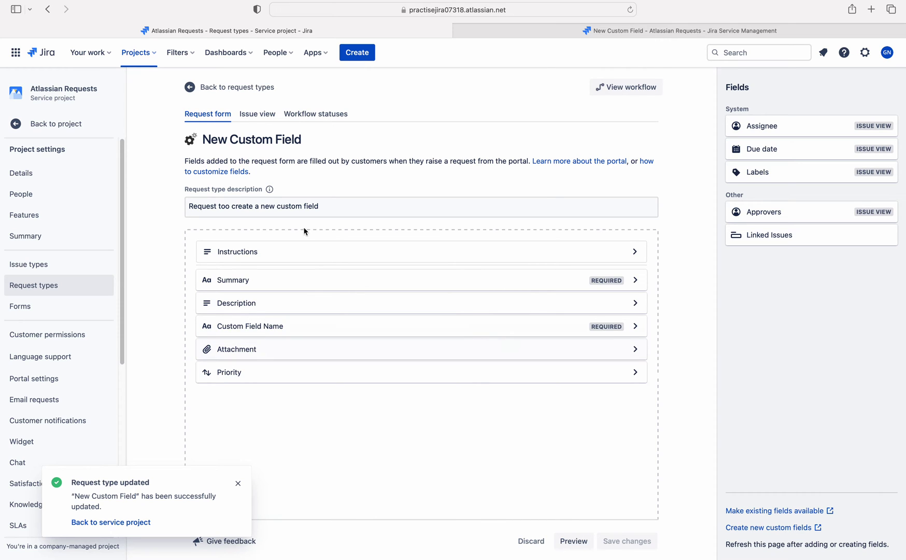
# Reload the portal's New Custom Field form and try to send it with the summary "Test" and Custom Field Name left blank
pyautogui.click(511, 31)
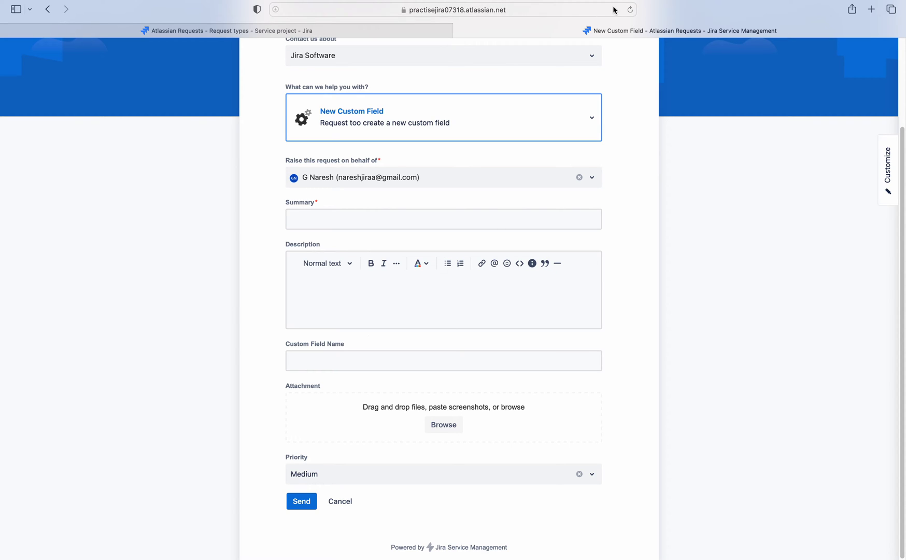
pyautogui.click(630, 9)
pyautogui.click(348, 215)
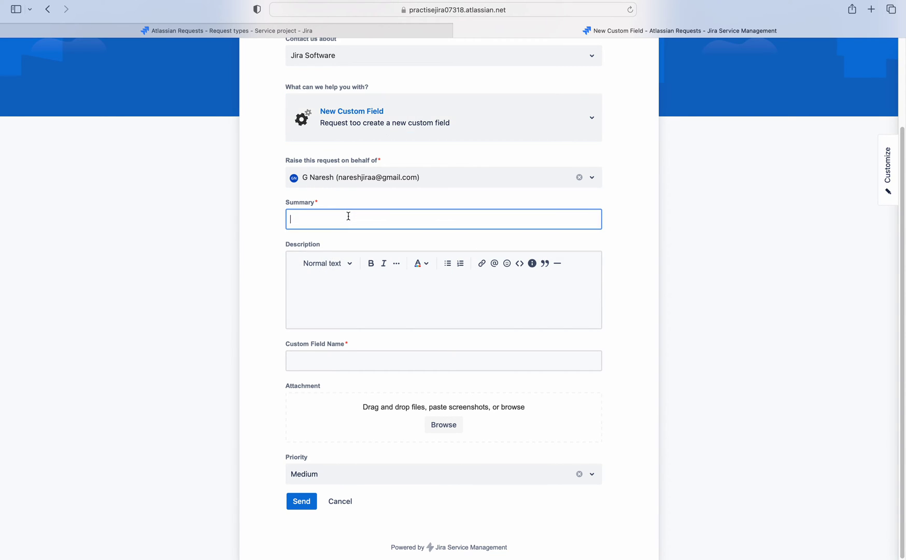
pyautogui.write('Test')
pyautogui.click(338, 277)
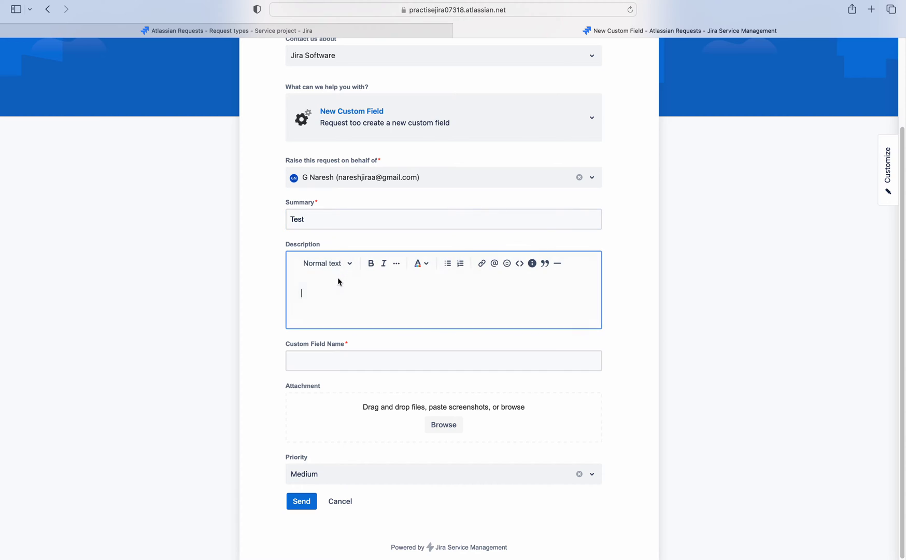
pyautogui.write('t')
pyautogui.click(638, 253)
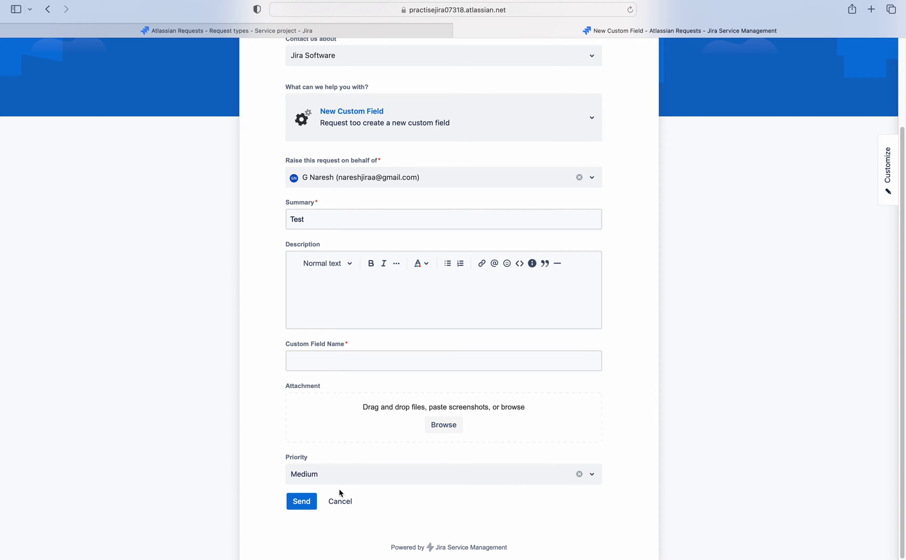
pyautogui.click(300, 507)
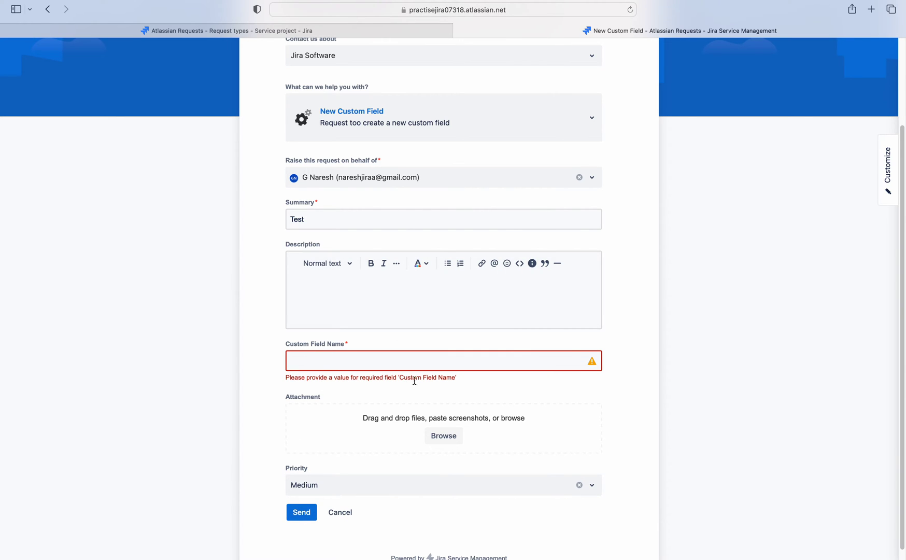
# Fill in Custom Field Name with "Test" and send the request
pyautogui.moveTo(469, 379); pyautogui.dragTo(284, 378)
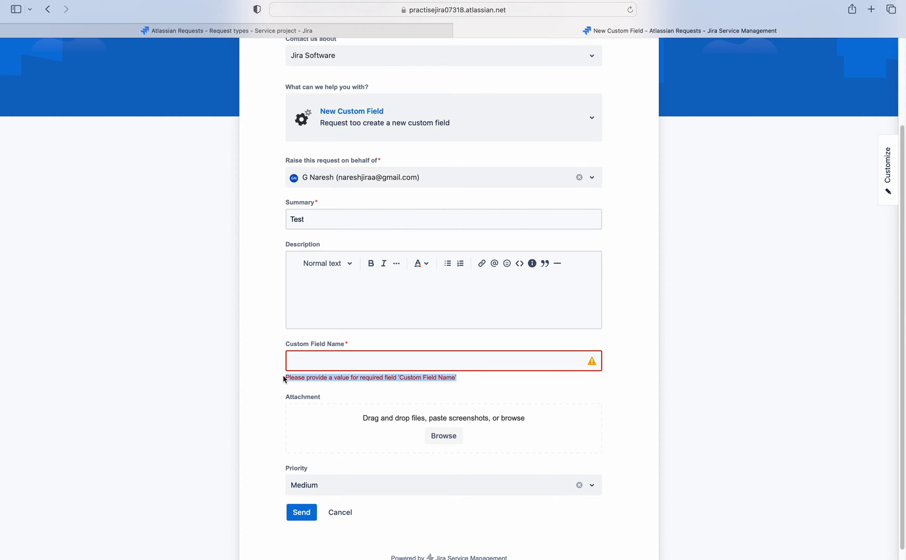
pyautogui.click(522, 361)
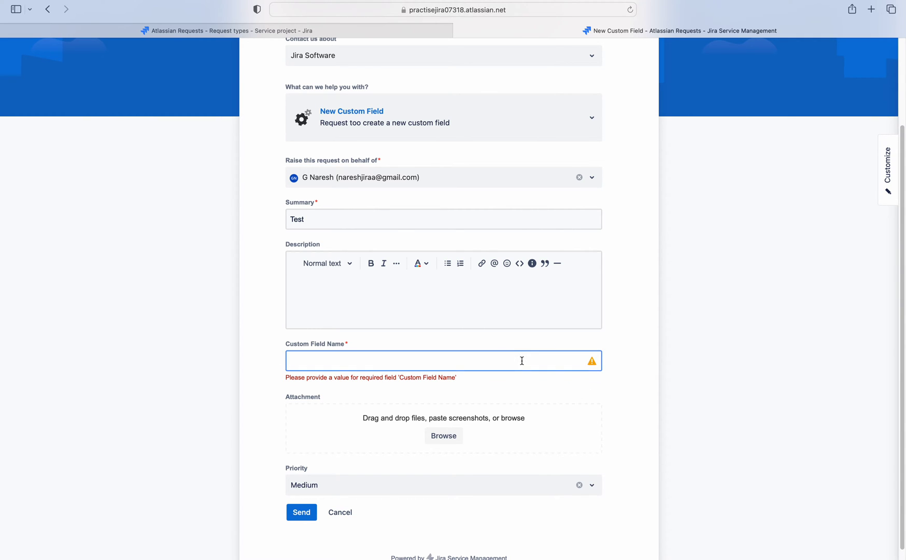
pyautogui.write('Test')
pyautogui.click(647, 330)
pyautogui.click(301, 512)
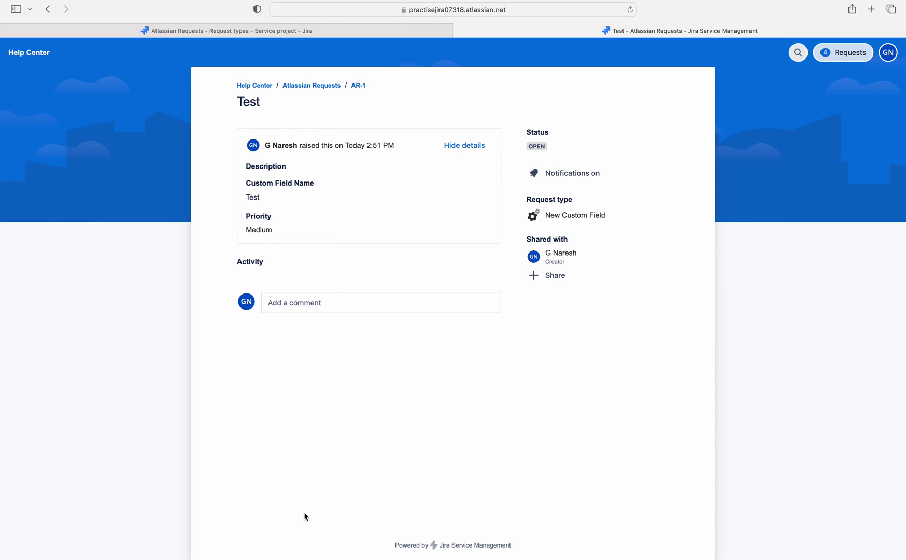
# Dismiss the update notification in the request form settings and open a blank Jira Software New Custom Field request in the portal
pyautogui.click(327, 32)
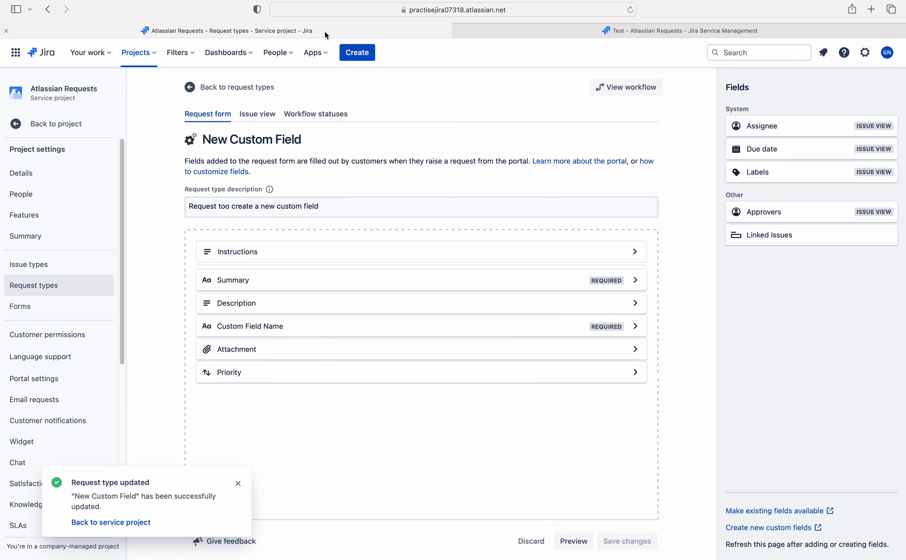
pyautogui.click(238, 483)
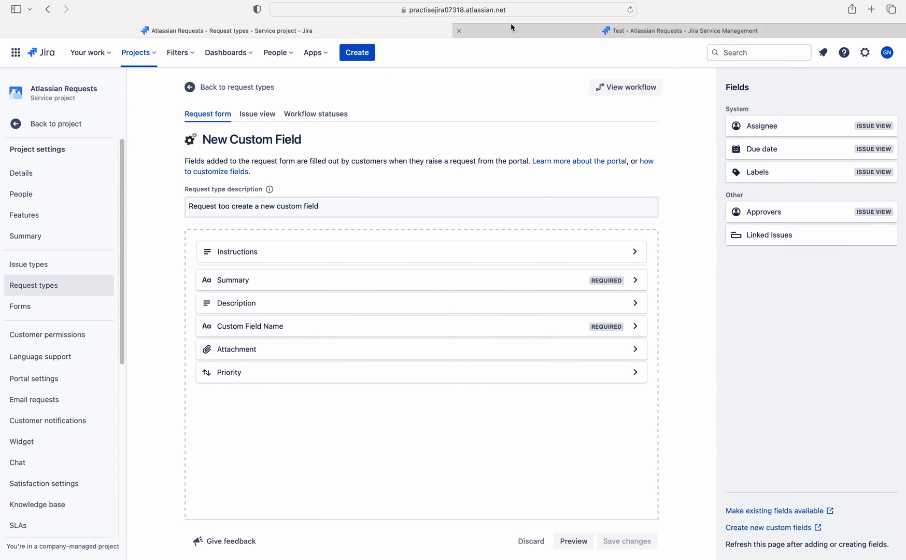
pyautogui.click(511, 27)
pyautogui.click(314, 90)
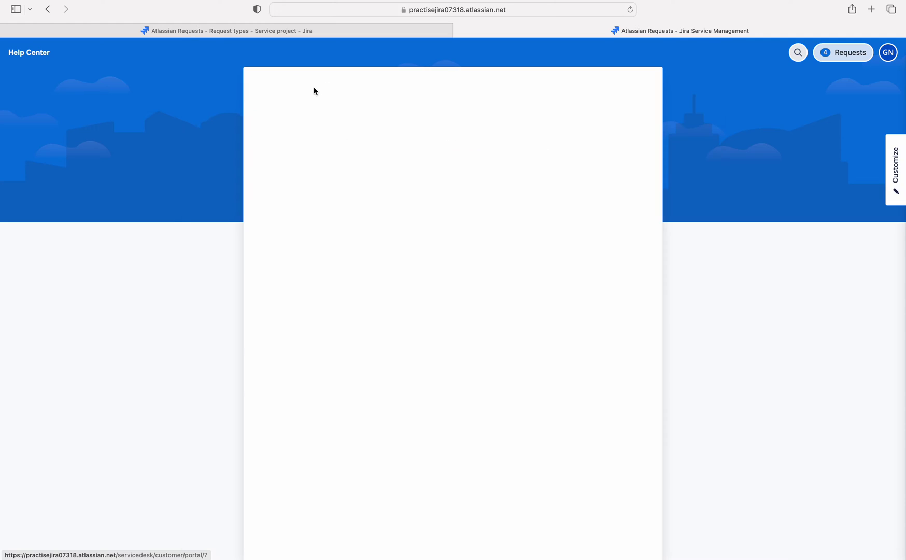
pyautogui.click(336, 189)
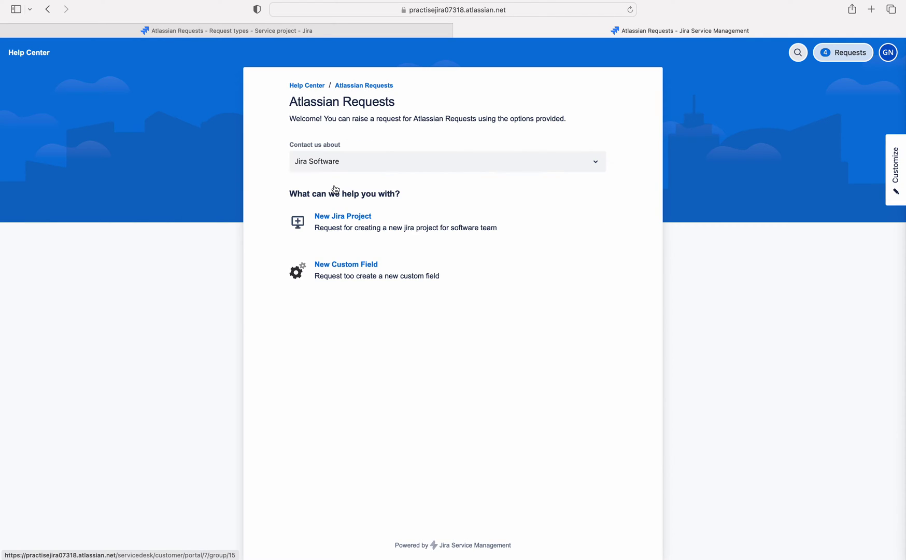
pyautogui.click(342, 267)
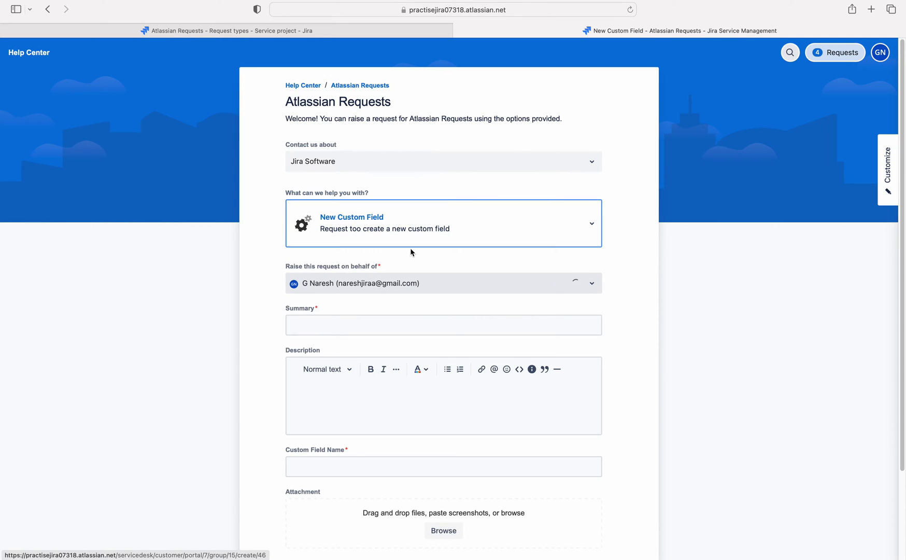
pyautogui.scroll(-3, 643, 242)
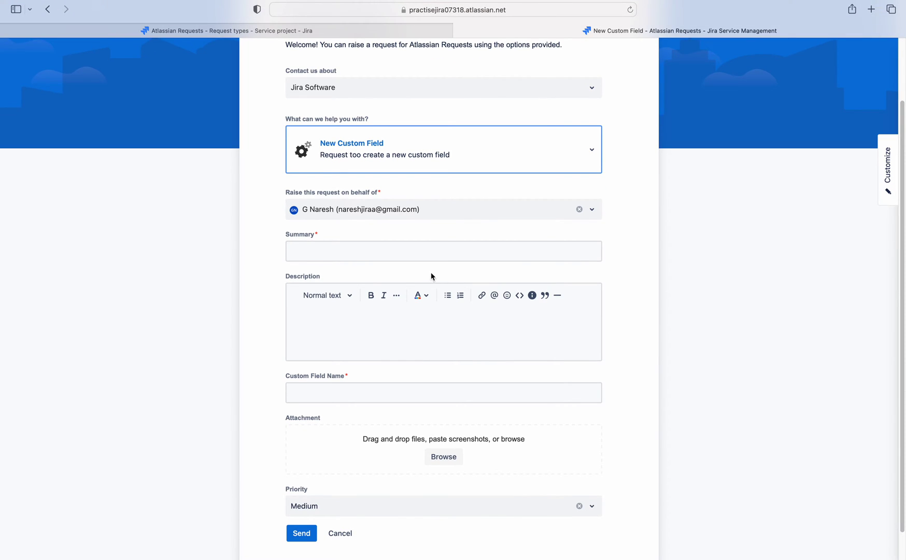
pyautogui.click(427, 249)
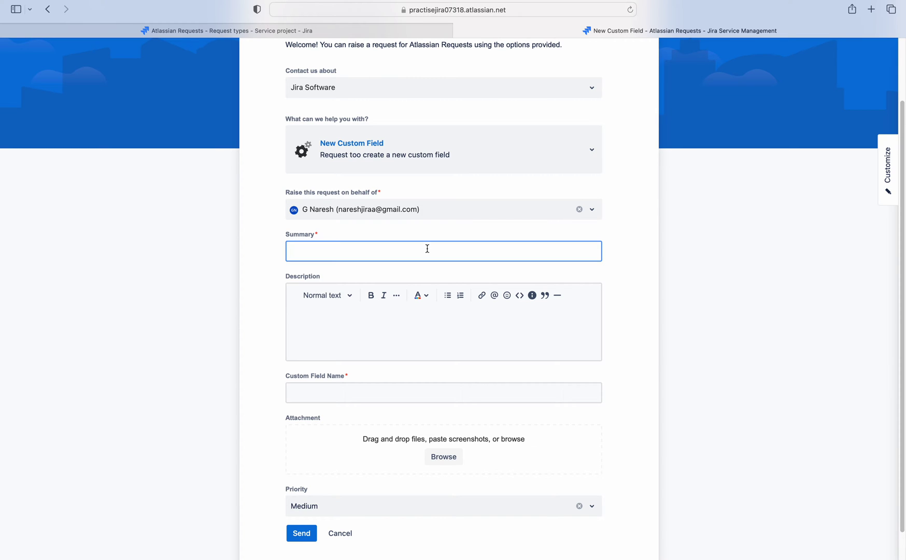
# Enter the summary 'Create a new custom field "Category"' and description 'The Category should have options “Dev, Testing & Ops”. Please create!!' in the request
pyautogui.write('Create a new custom field "Cat')
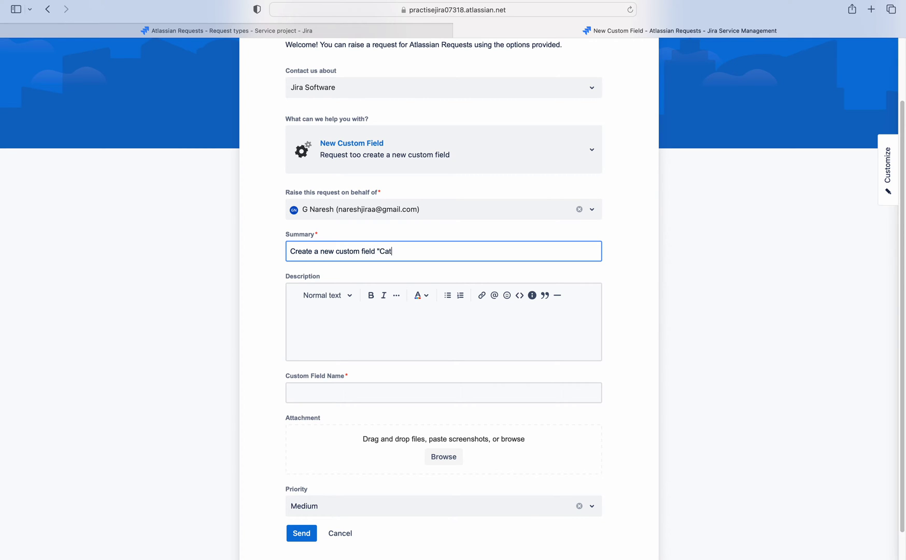
pyautogui.write('egory')
pyautogui.click(350, 317)
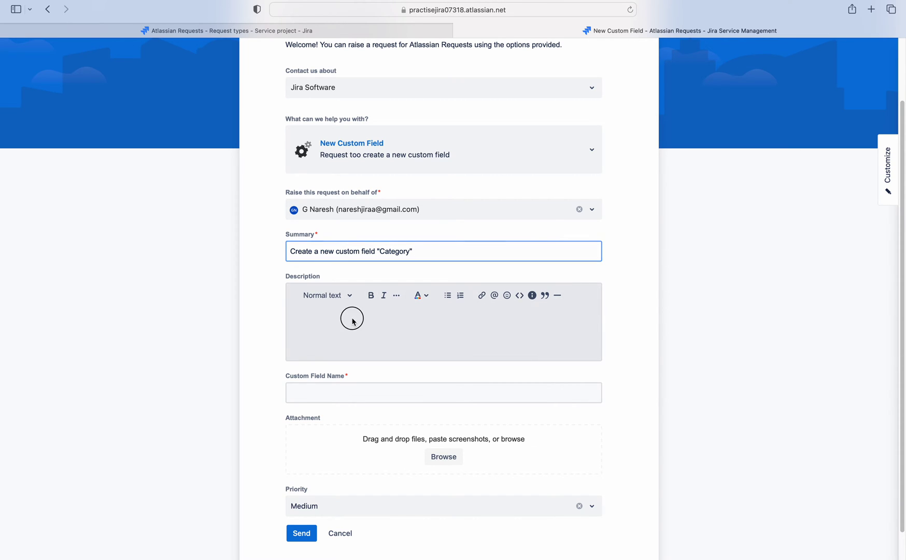
pyautogui.write('Th')
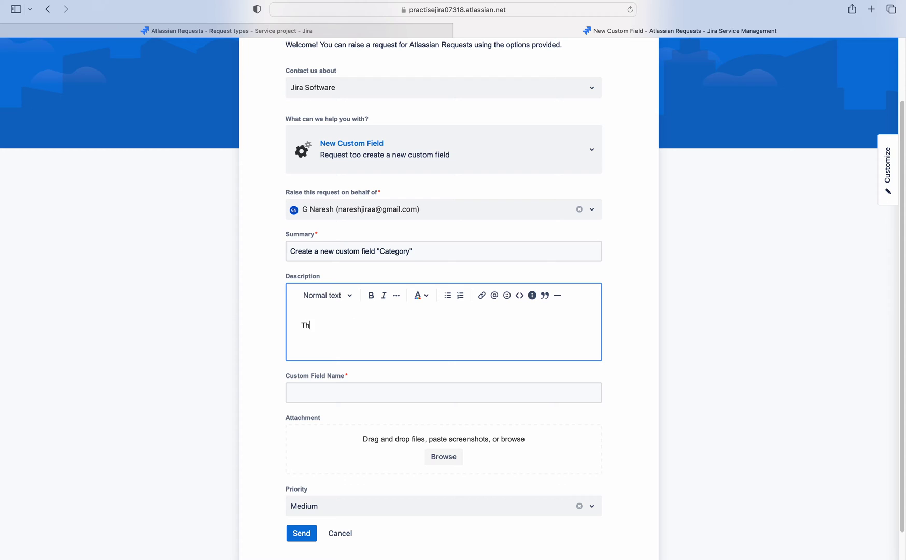
pyautogui.write('e Category s')
pyautogui.write('hould have options')
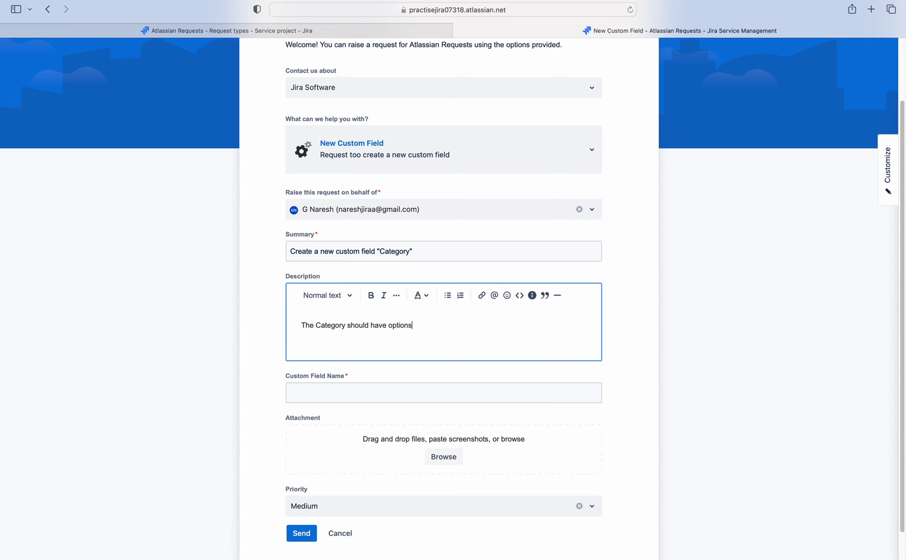
pyautogui.write(' “Dev,')
pyautogui.write('Testing & Ops”. Please create!')
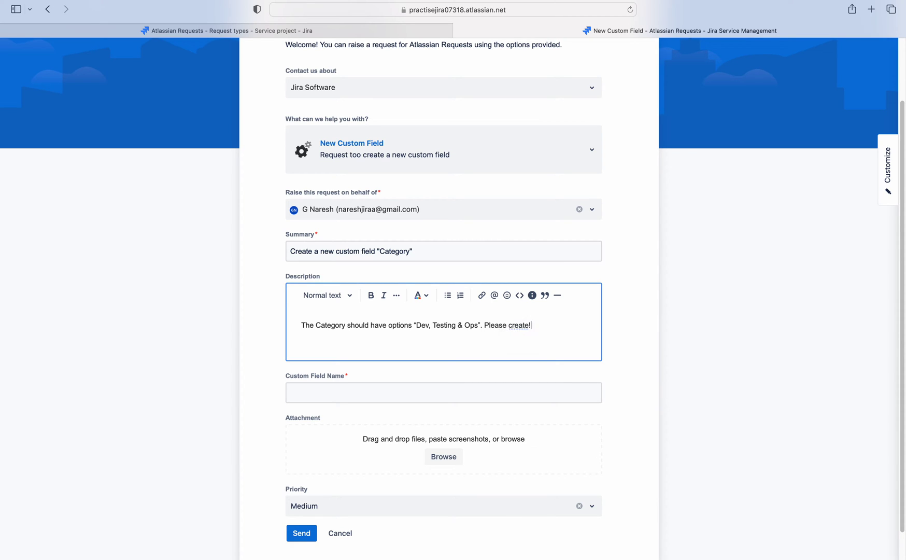
pyautogui.write('!')
# Set Custom Field Name to "Category", leave the request without an attachment, and send it
pyautogui.click(405, 393)
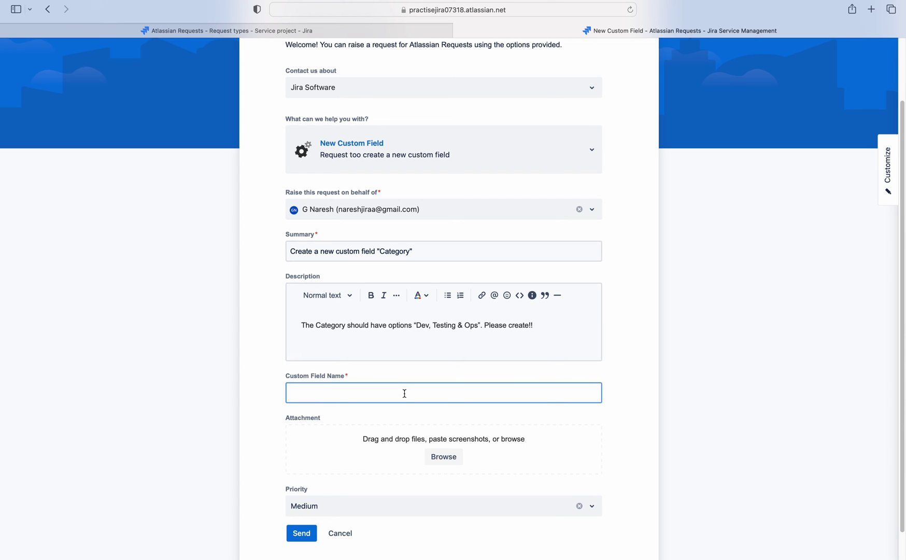
pyautogui.write('Category')
pyautogui.click(631, 364)
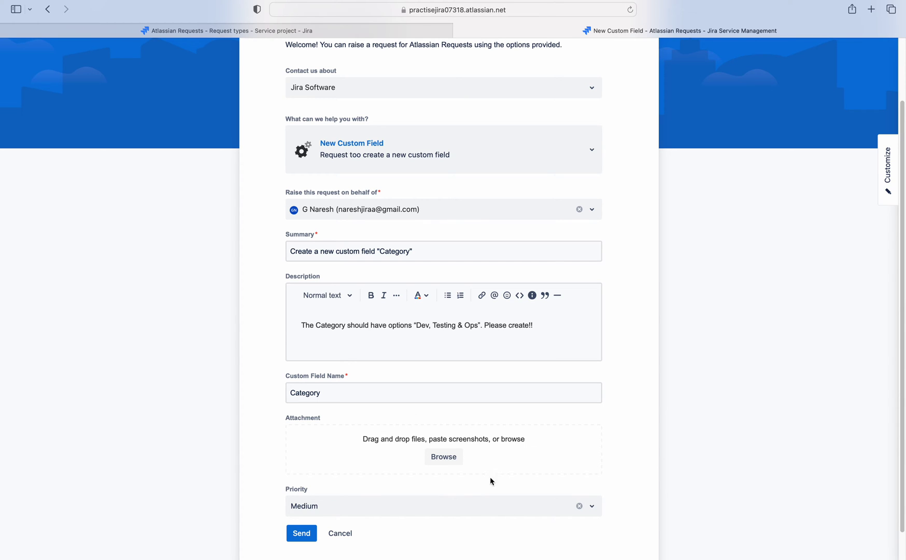
pyautogui.click(449, 458)
pyautogui.click(591, 403)
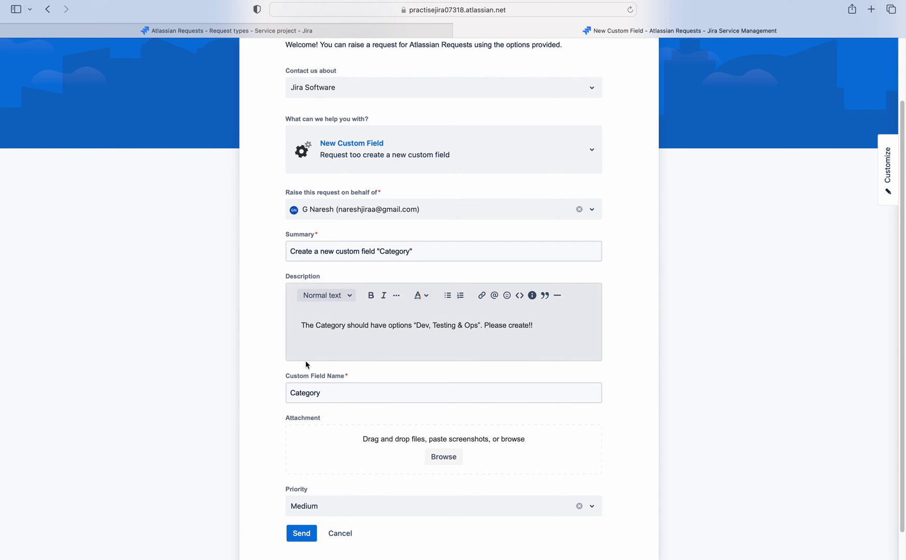
pyautogui.click(306, 535)
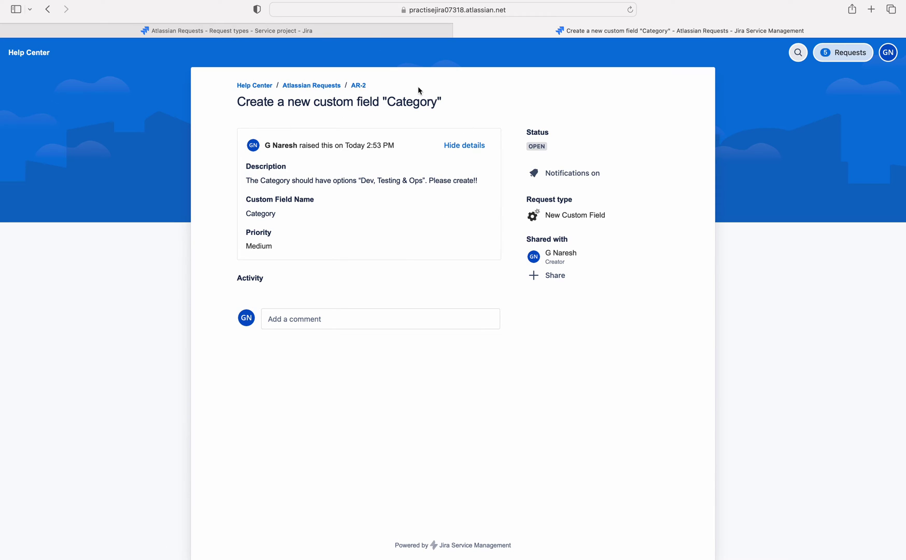
# Leave the request type settings for the project's All open queue and open the 'Create a new custom field "Category"' request
pyautogui.click(323, 30)
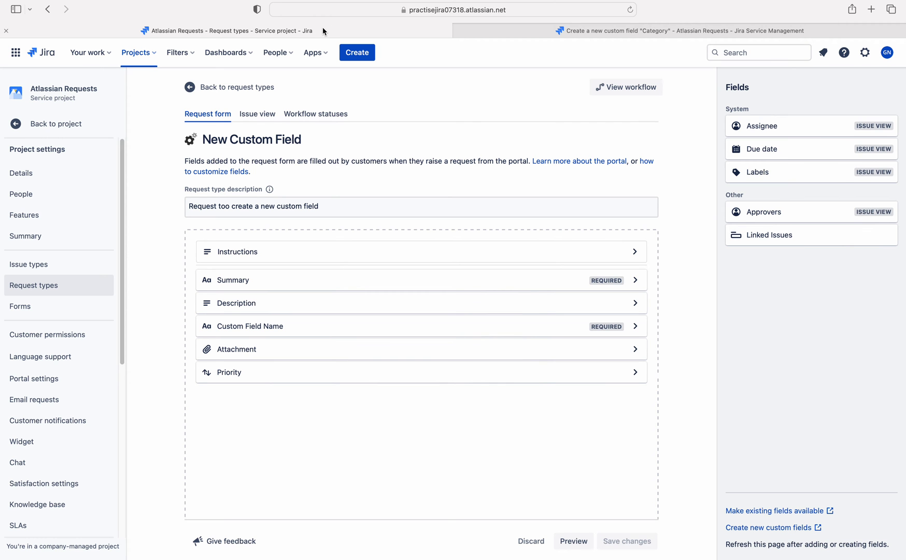
pyautogui.click(65, 123)
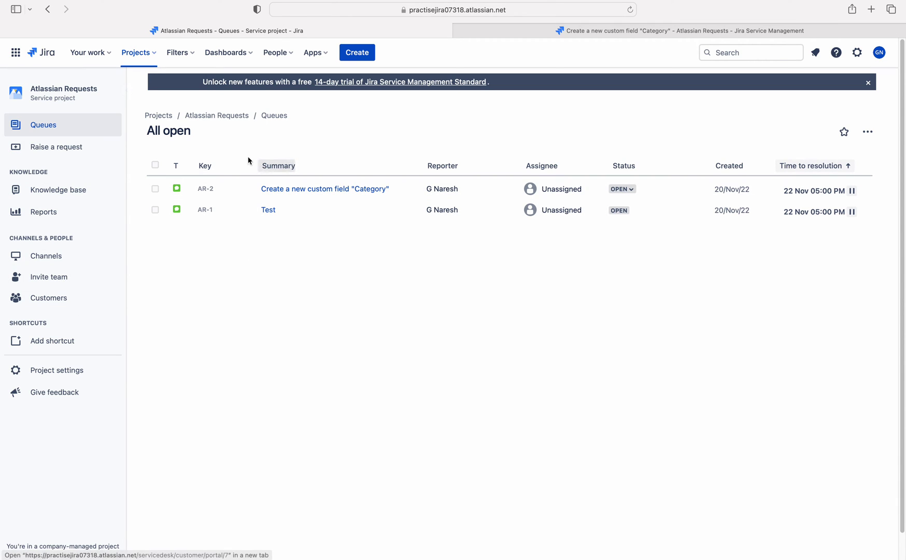
pyautogui.click(62, 128)
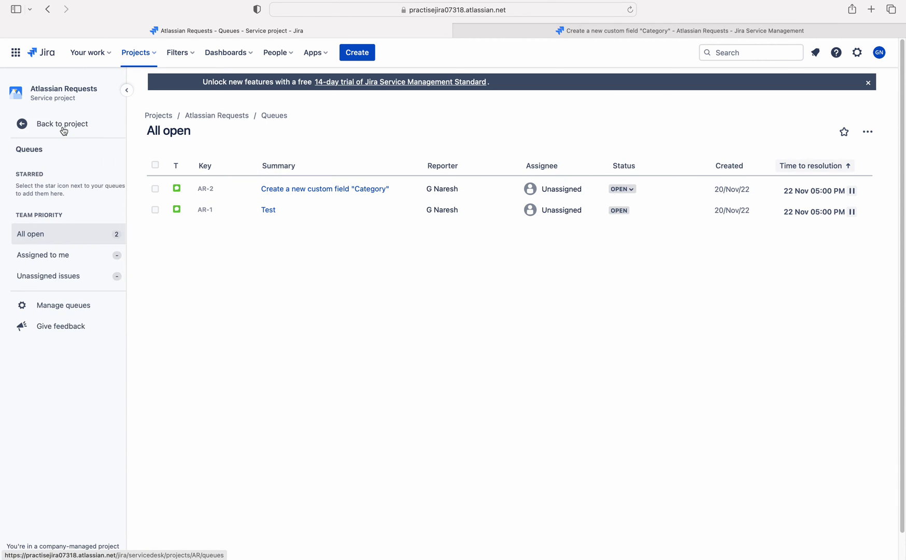
pyautogui.click(16, 123)
pyautogui.click(61, 126)
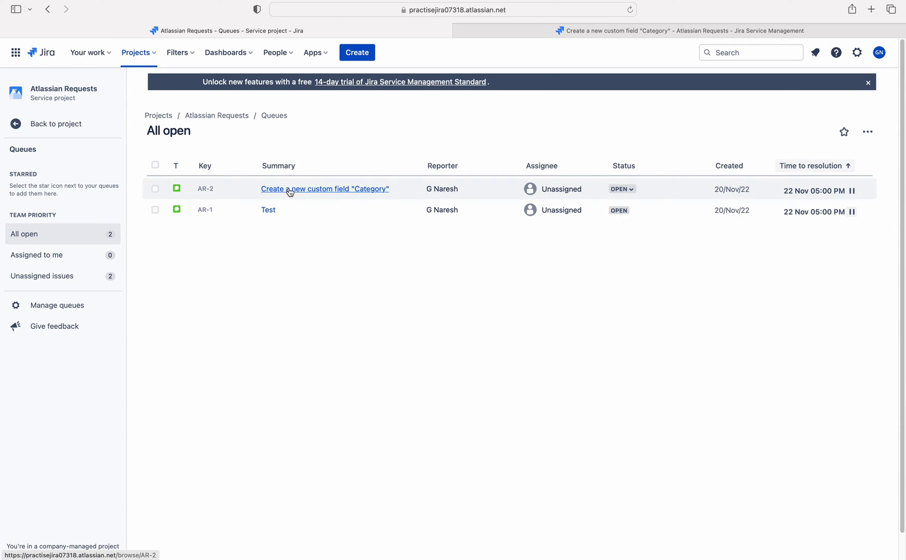
pyautogui.click(344, 190)
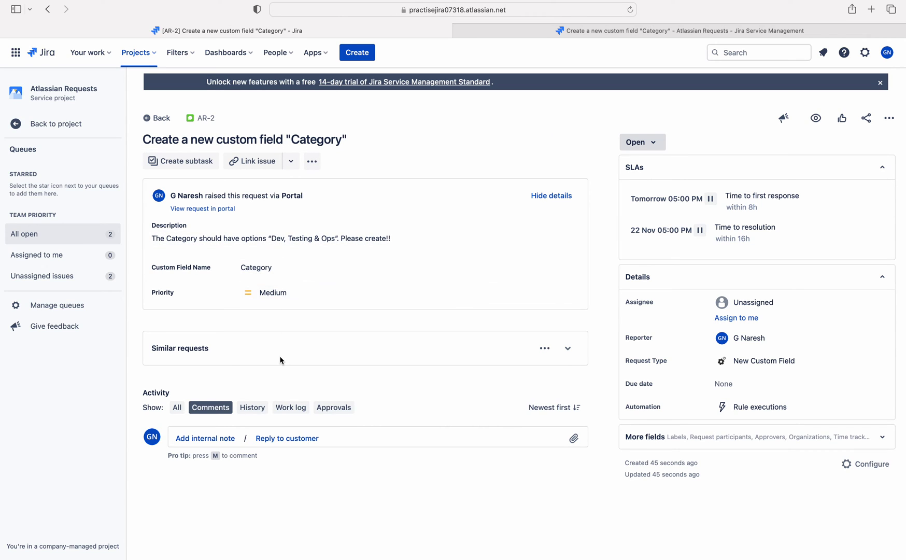
# Change the request's status to In Progress and reload its customer portal page to check the update
pyautogui.click(645, 145)
pyautogui.click(648, 166)
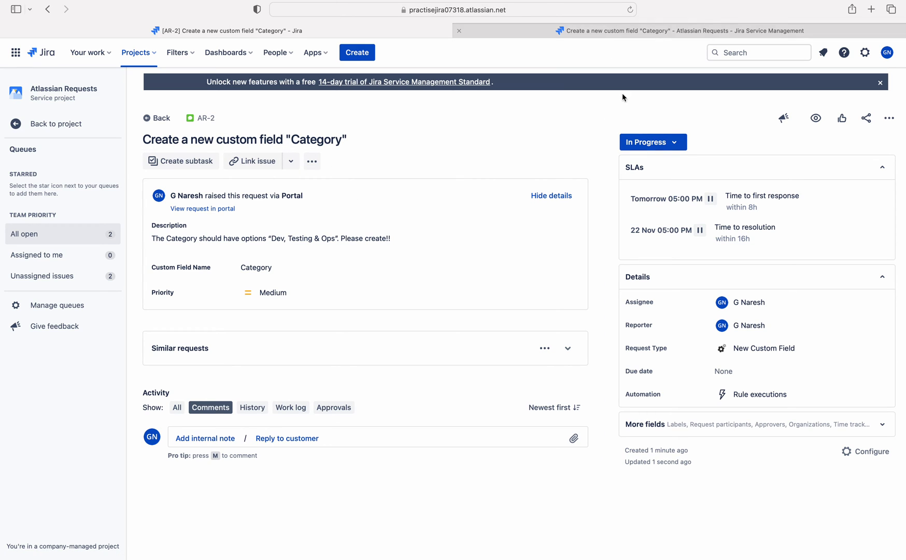
pyautogui.click(581, 33)
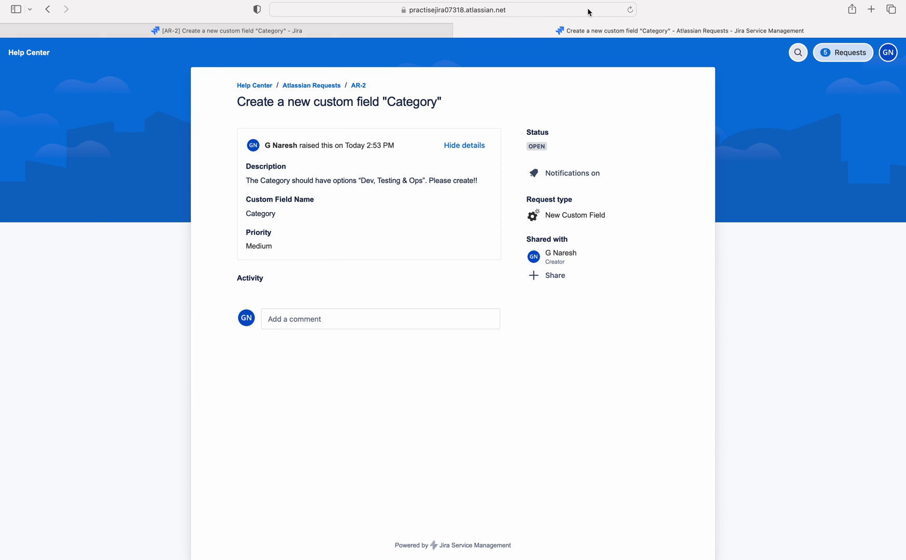
pyautogui.click(630, 10)
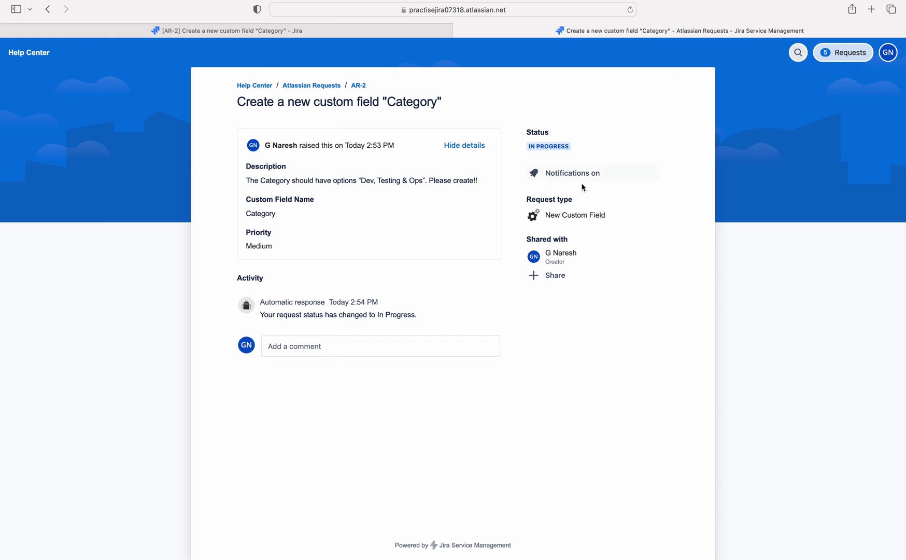
# Back in the agent view, post the customer reply "Hello. Can you please suggest a description for custom field?" on the request
pyautogui.click(397, 32)
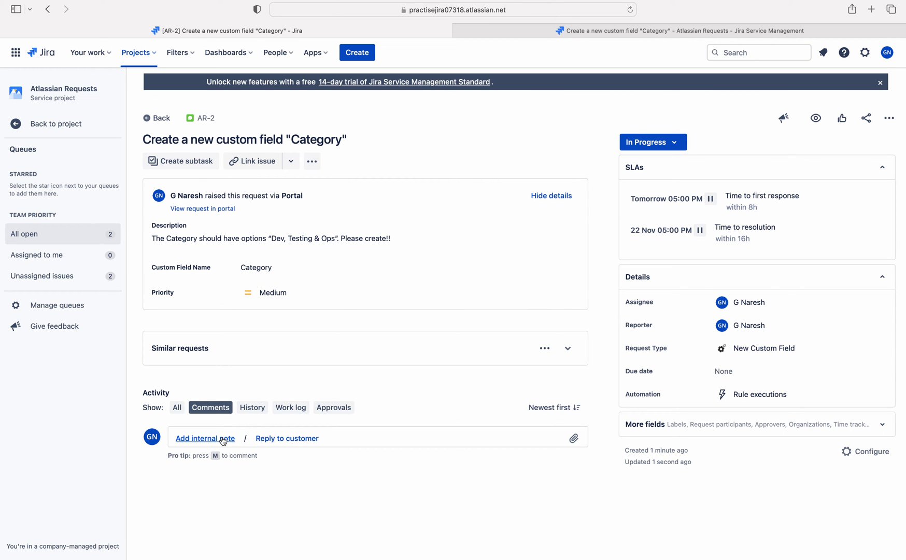
pyautogui.click(556, 37)
pyautogui.click(342, 33)
pyautogui.click(299, 444)
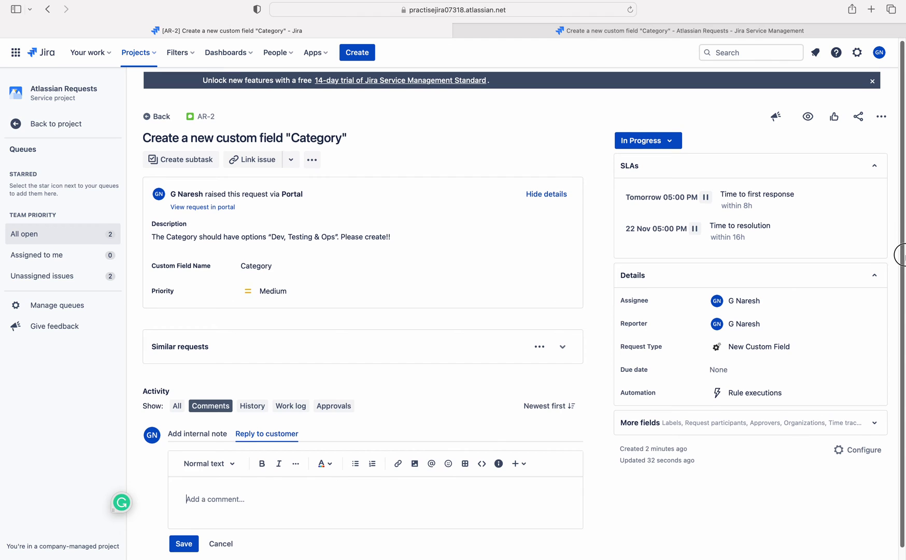
pyautogui.click(657, 33)
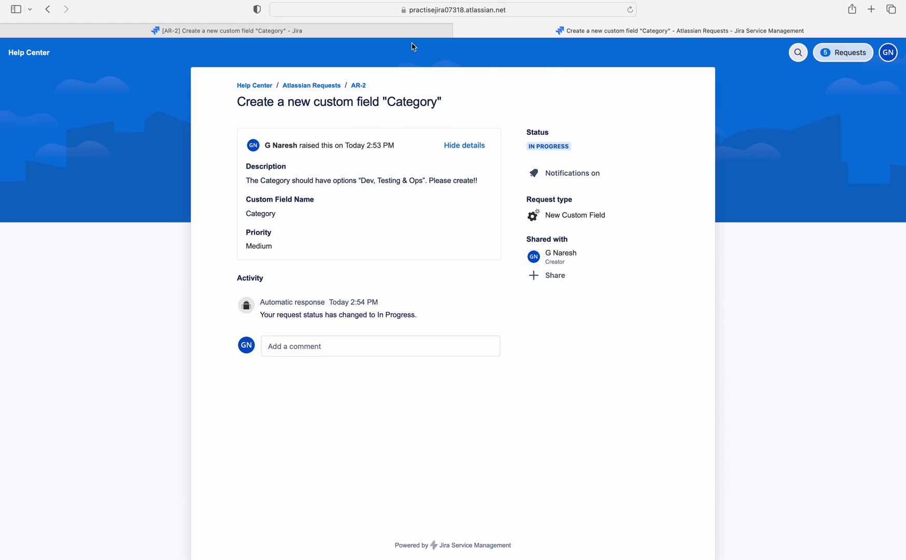
pyautogui.click(363, 31)
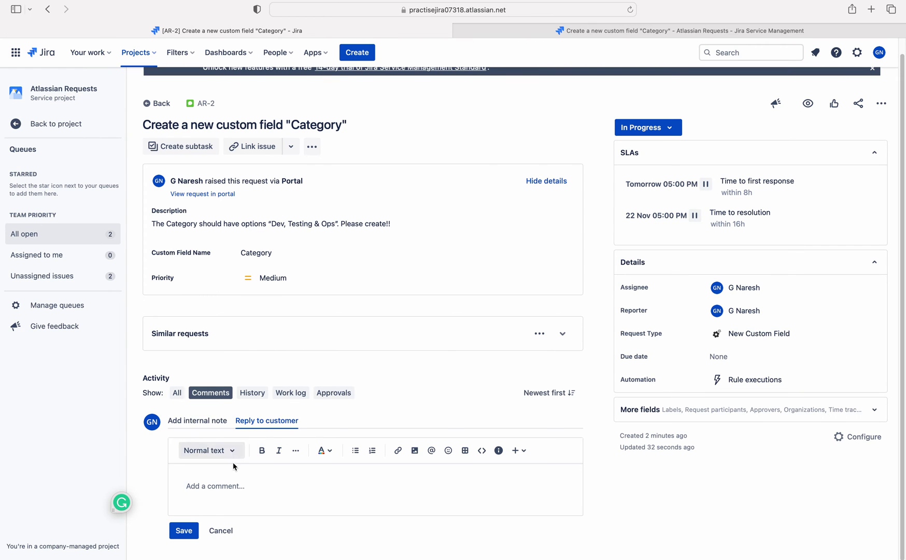
pyautogui.click(231, 480)
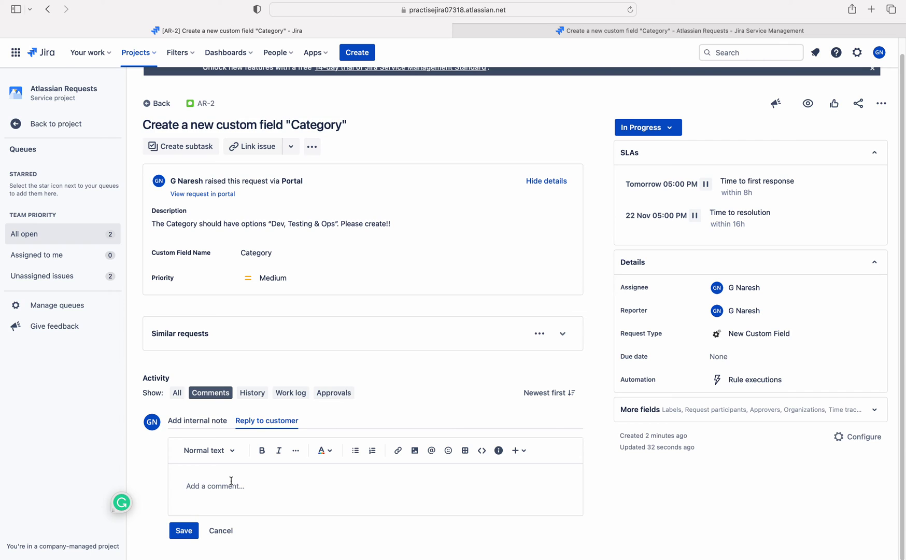
pyautogui.write('Hello')
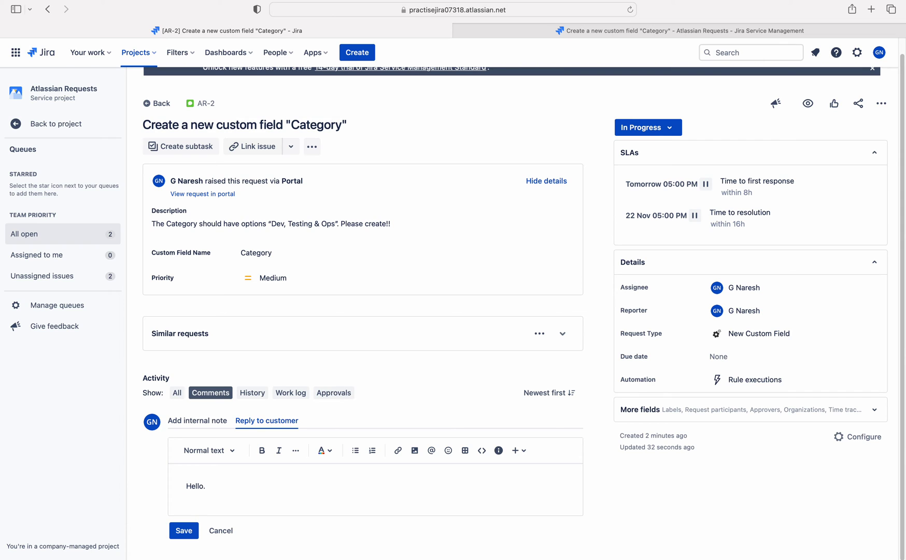
pyautogui.write('. Can you please suggest a description')
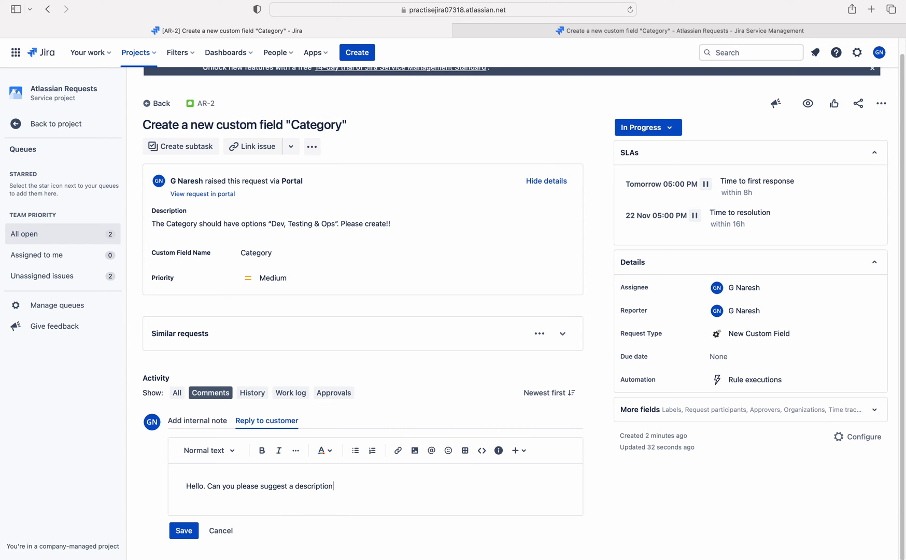
pyautogui.write(' for custom field?')
pyautogui.click(184, 532)
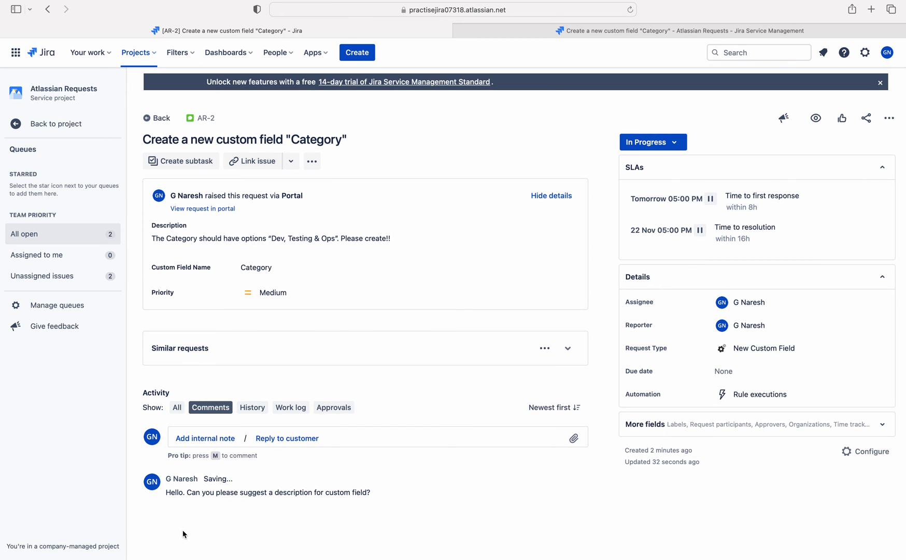
# Reload the request's customer portal page and review the agent's reply in its activity
pyautogui.click(542, 31)
pyautogui.click(631, 10)
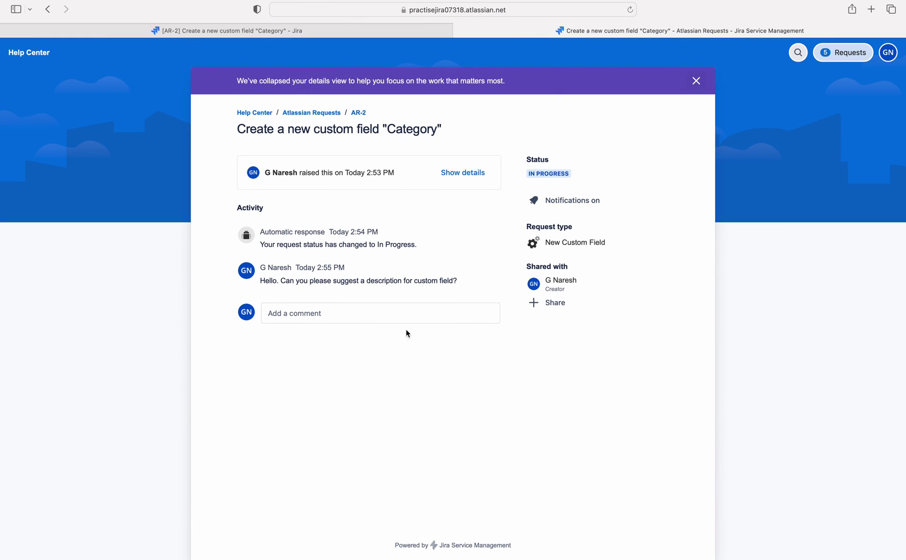
pyautogui.moveTo(461, 281); pyautogui.dragTo(255, 283)
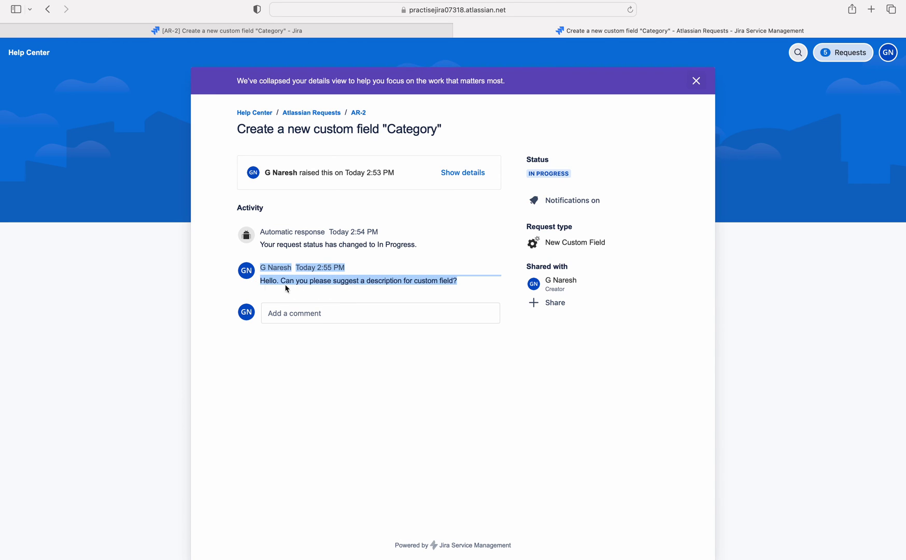
pyautogui.click(455, 279)
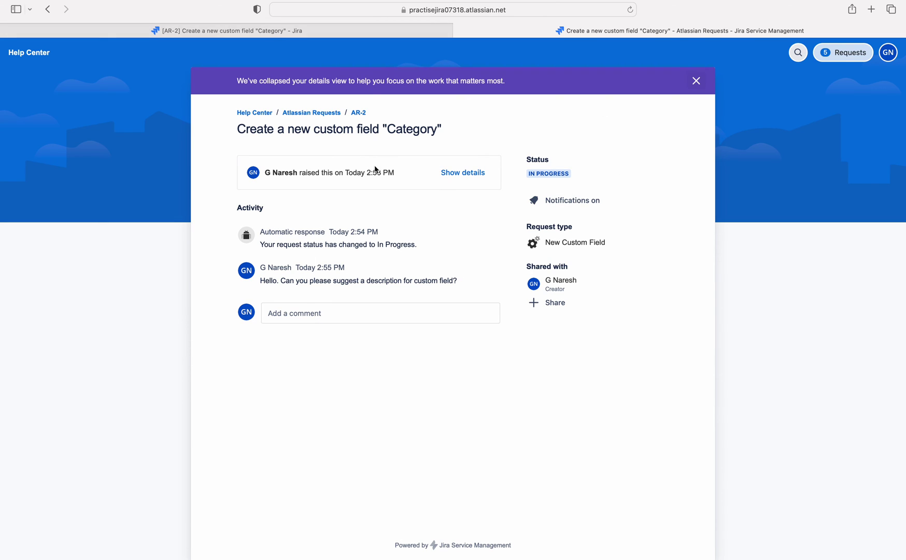
# Save an internal note reading "Hello ! Can you please review my prevus comment" on the request in the agent view
pyautogui.click(332, 32)
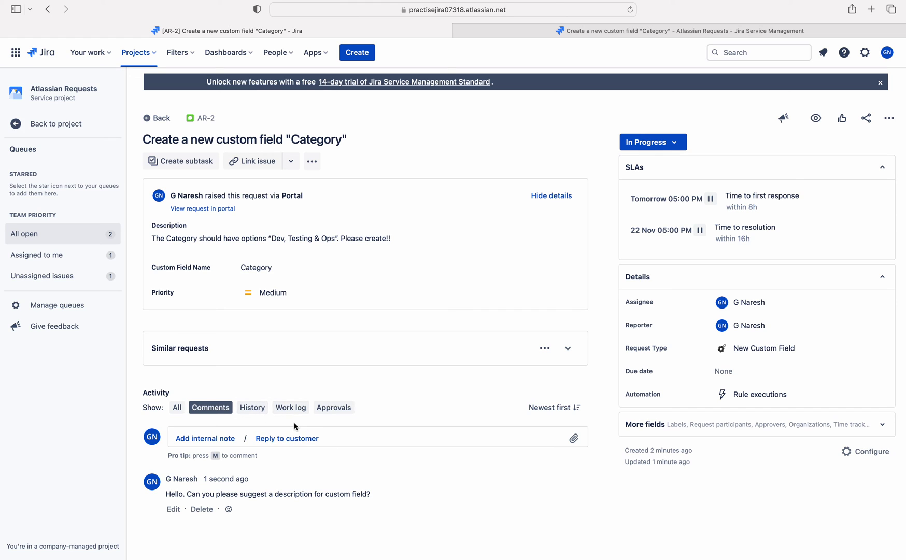
pyautogui.click(213, 439)
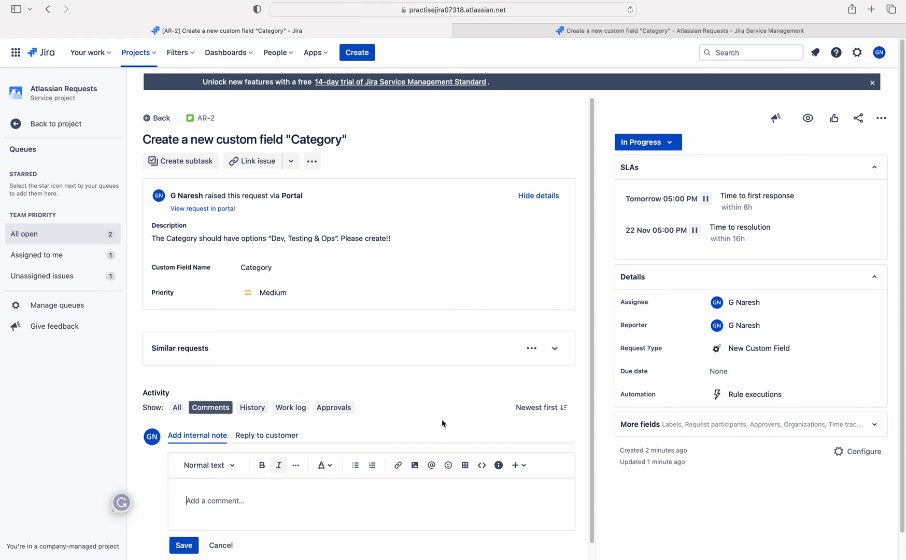
pyautogui.scroll(-2, 592, 420)
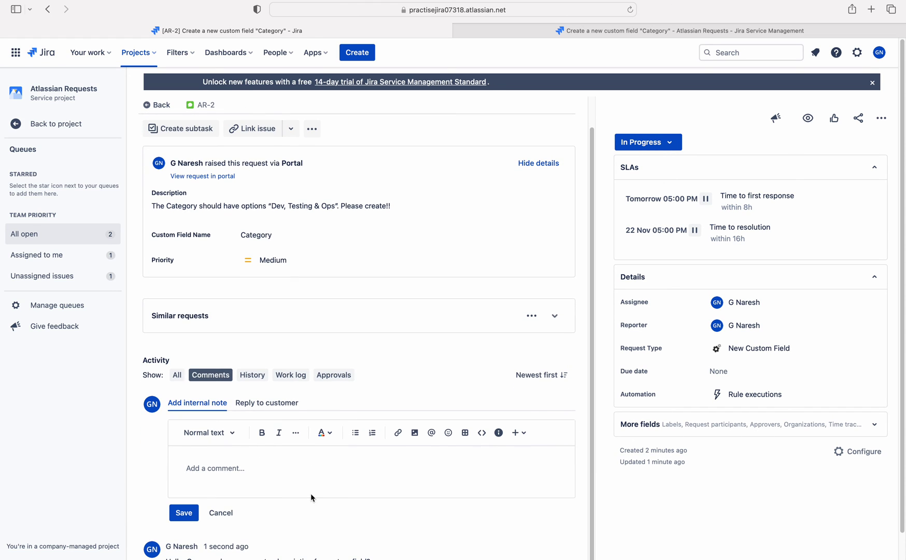
pyautogui.write('Hello ! Can you please review m')
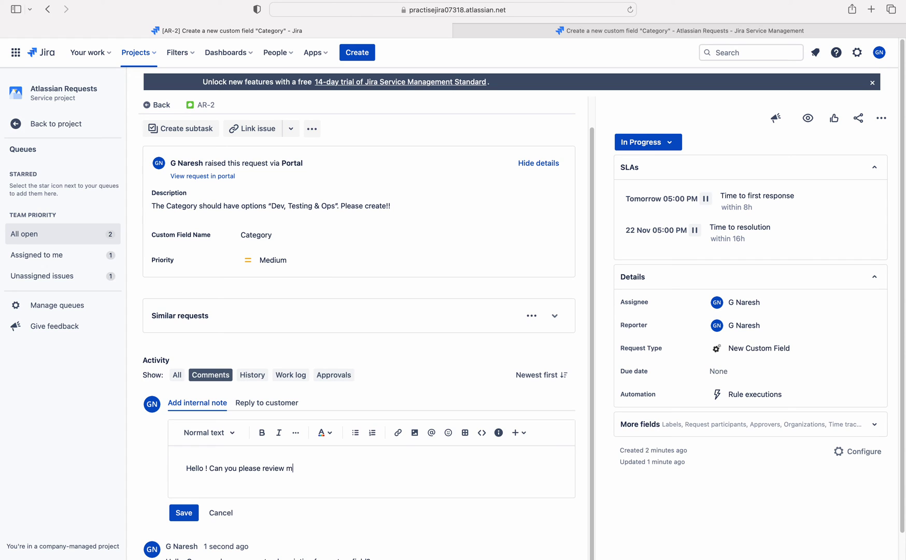
pyautogui.write('y pri')
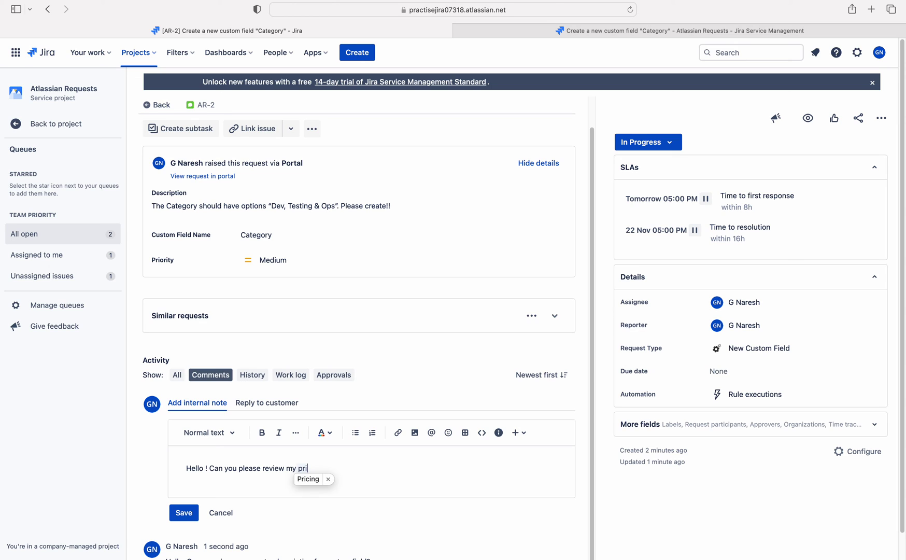
pyautogui.write('evue')
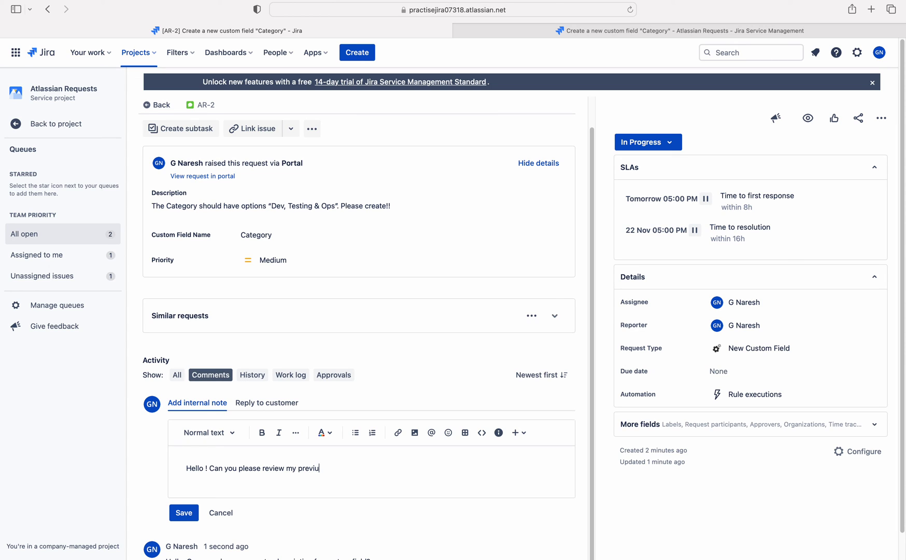
pyautogui.press('BackSpace')
pyautogui.press('BackSpace')
pyautogui.write('s comment')
pyautogui.click(184, 513)
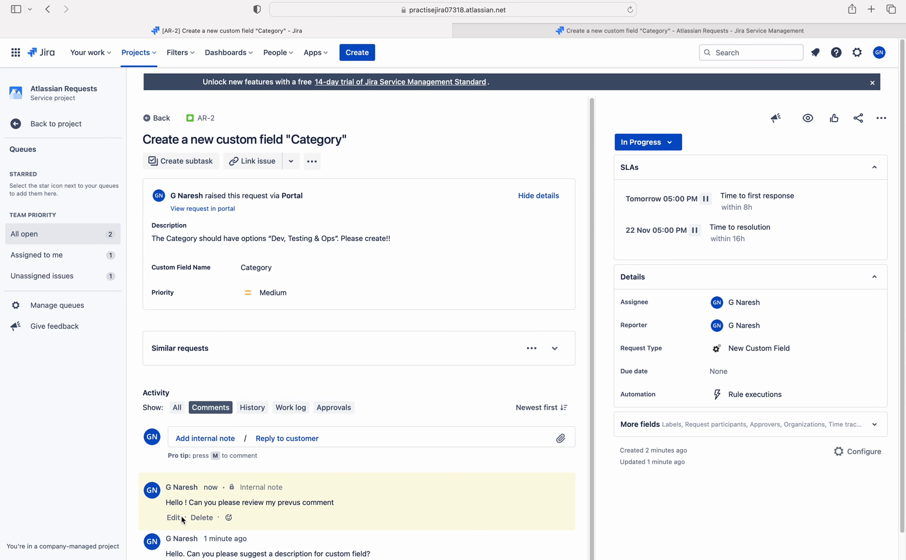
# Reload the request's customer portal page and check its activity for the internal note
pyautogui.scroll(-1, 590, 443)
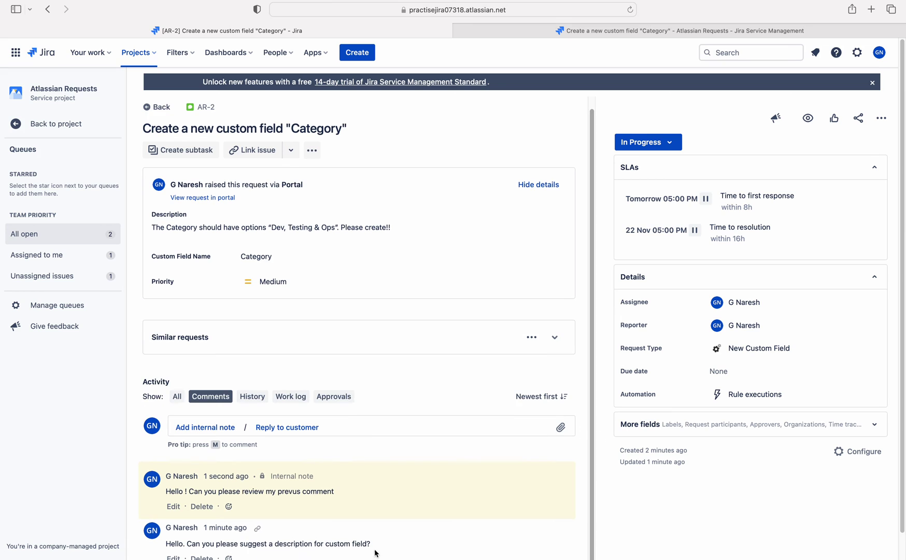
pyautogui.click(594, 437)
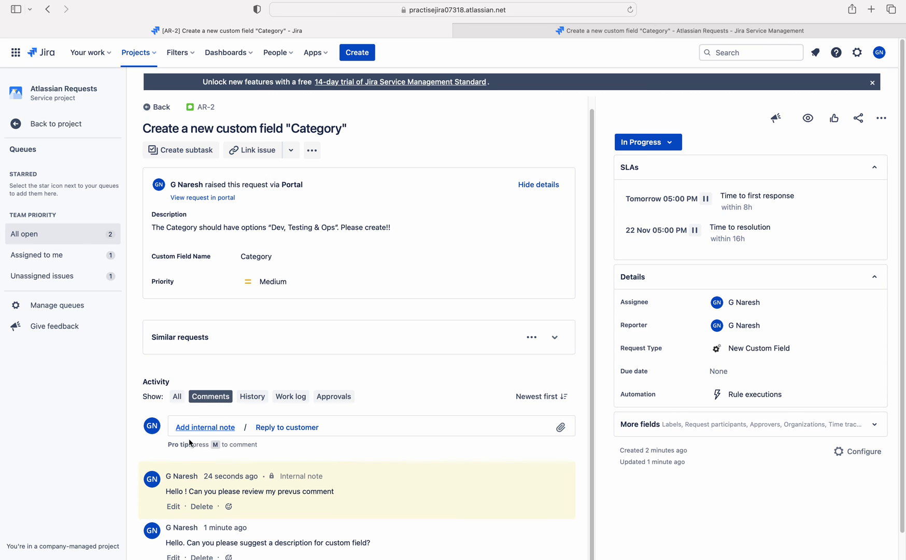
pyautogui.click(560, 30)
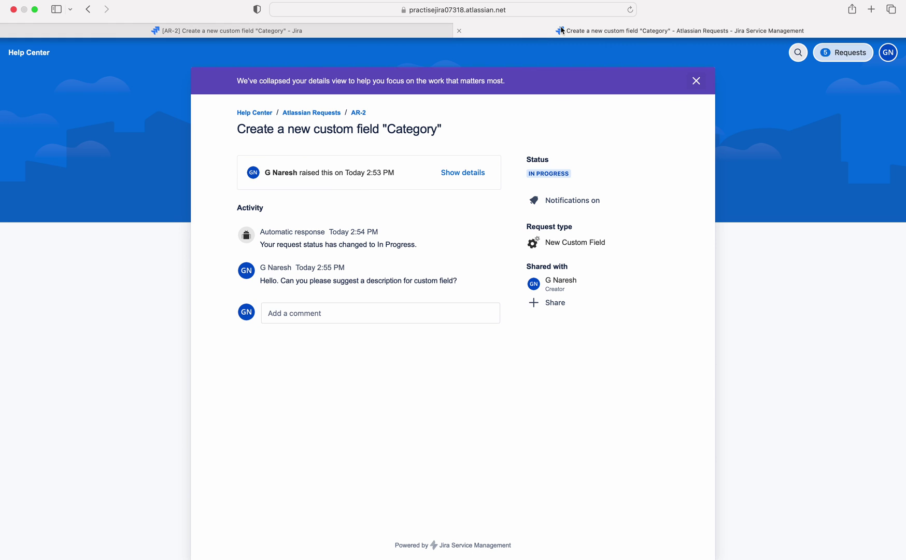
pyautogui.click(633, 9)
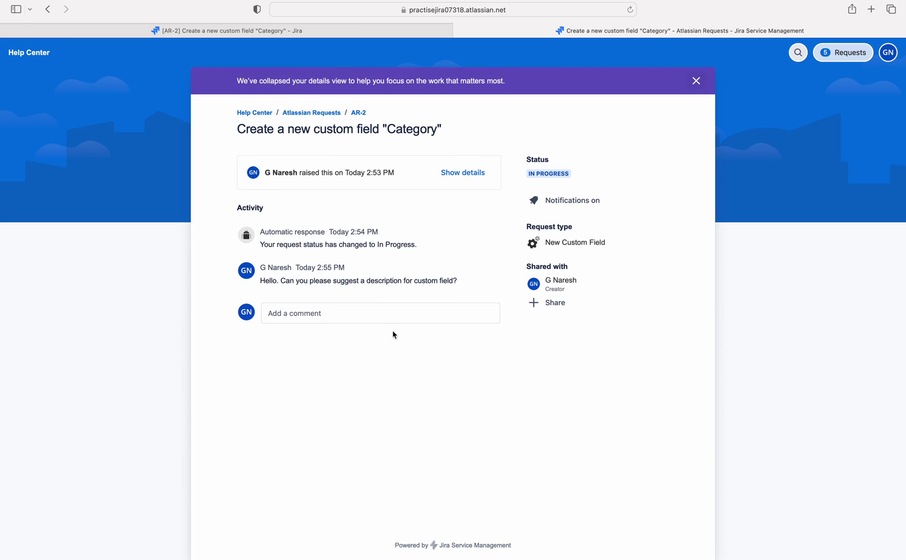
pyautogui.click(631, 11)
pyautogui.click(630, 10)
pyautogui.click(631, 11)
# Compare the comments in the agent view with the reloaded customer portal activity to check the internal note's visibility
pyautogui.click(357, 39)
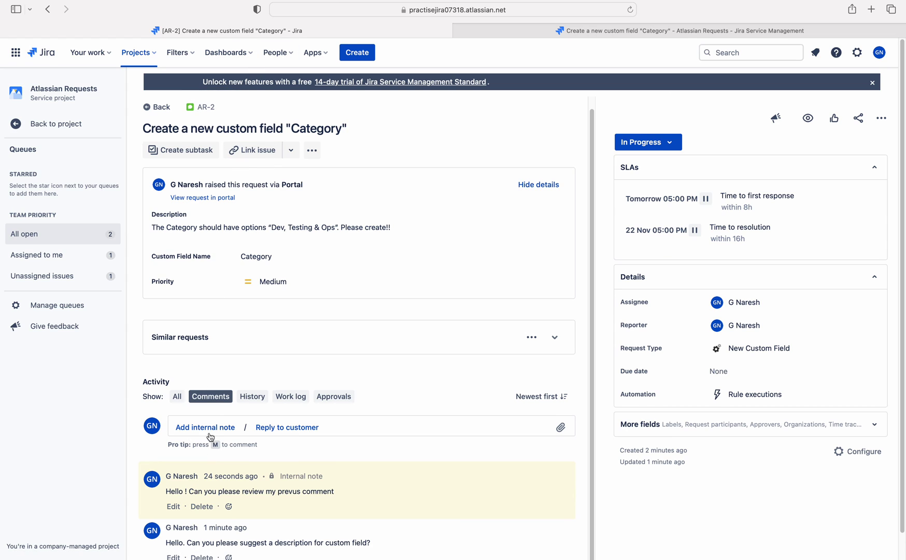
pyautogui.moveTo(229, 479)
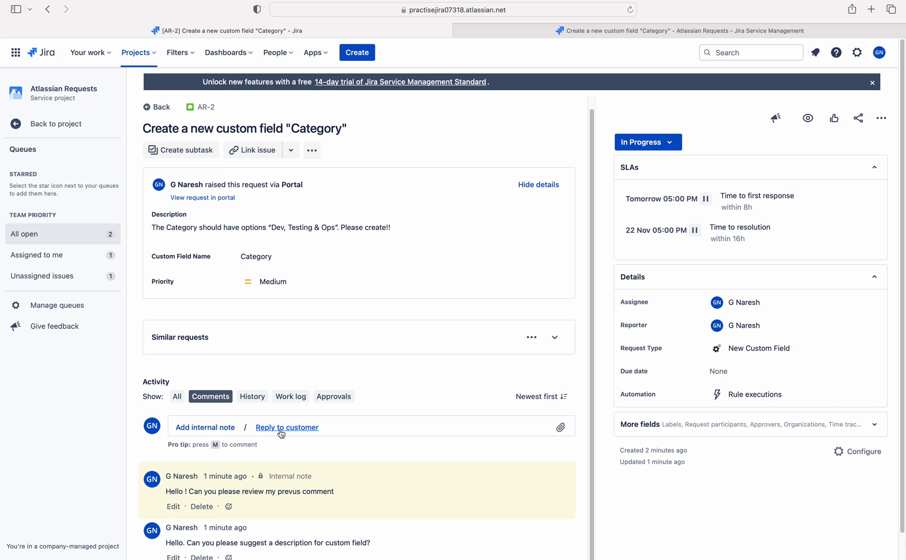
pyautogui.click(587, 28)
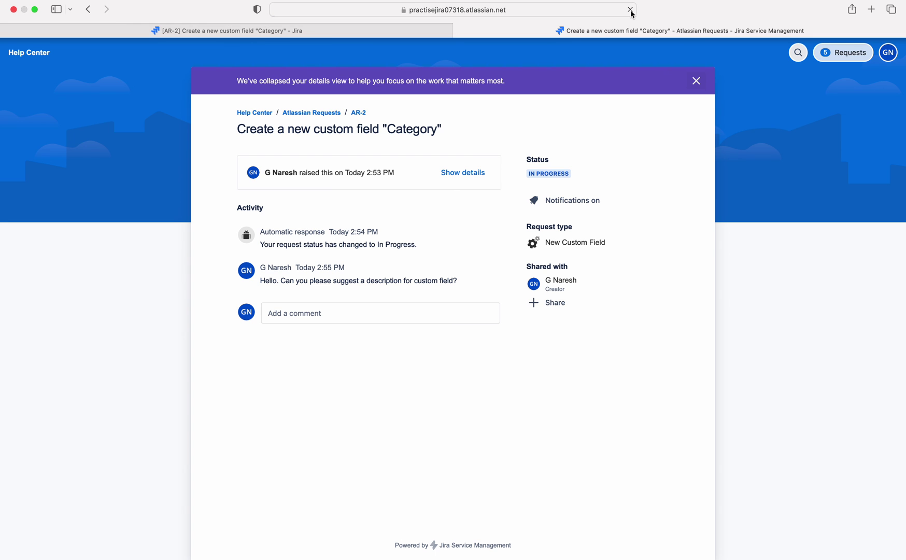
pyautogui.click(631, 10)
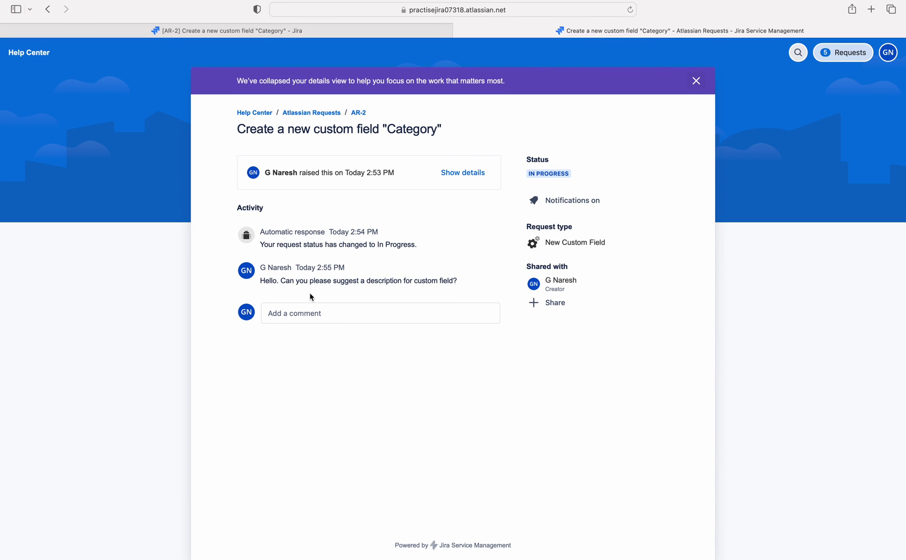
pyautogui.click(357, 29)
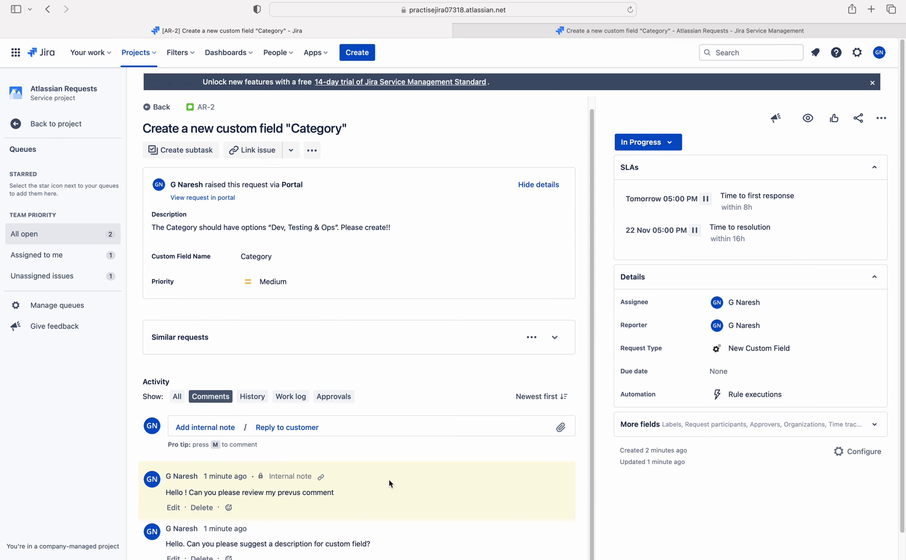
pyautogui.click(516, 31)
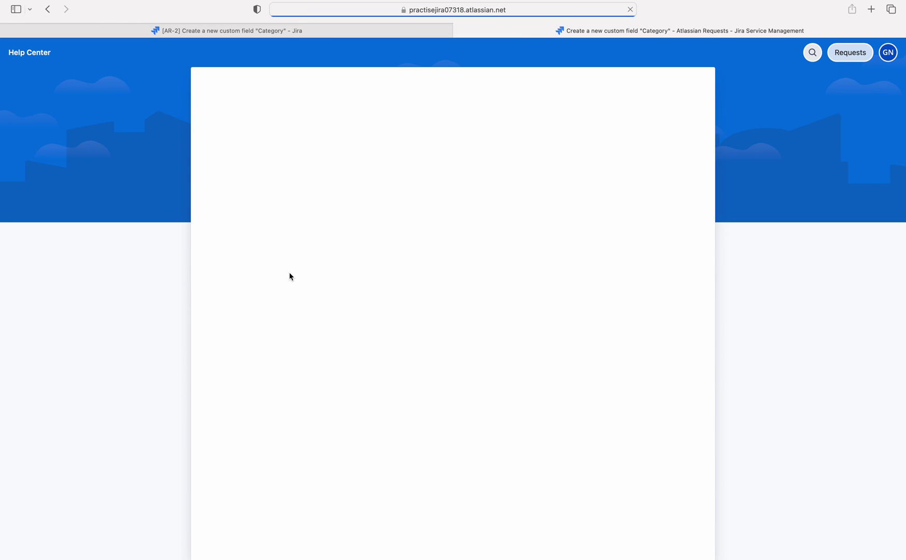
# In the agent view, copy the internal note's text into a customer reply and save it as "Hello ! Can you please review my prevus comment : Reply"
pyautogui.click(336, 32)
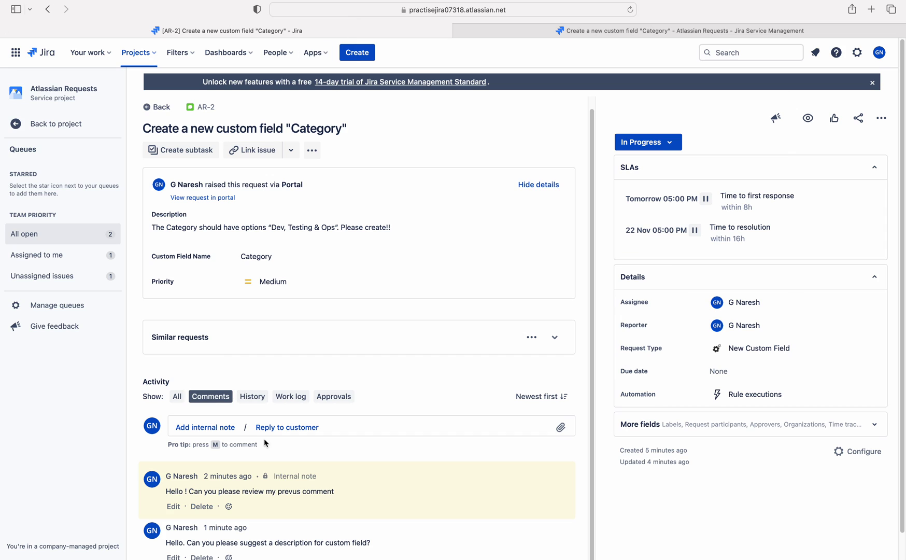
pyautogui.moveTo(338, 494); pyautogui.dragTo(166, 493)
pyautogui.press('super+c')
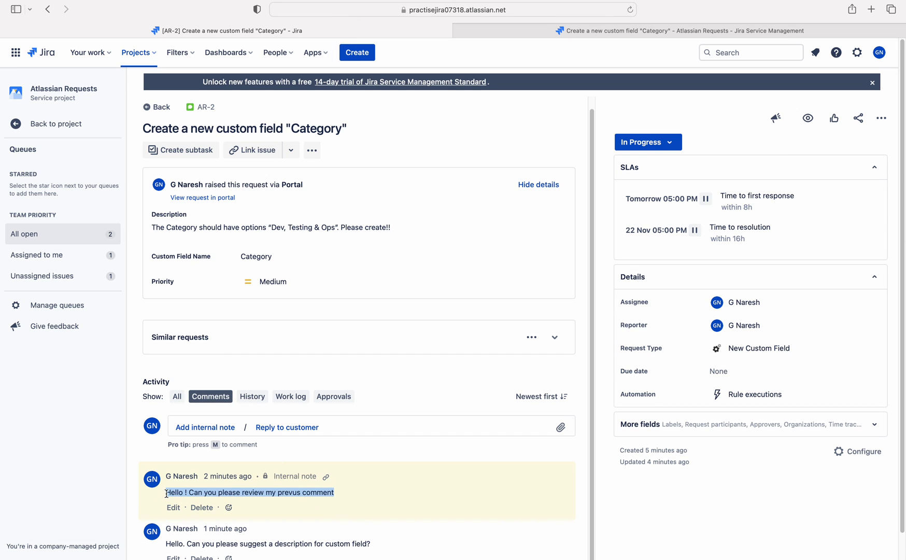
pyautogui.click(286, 427)
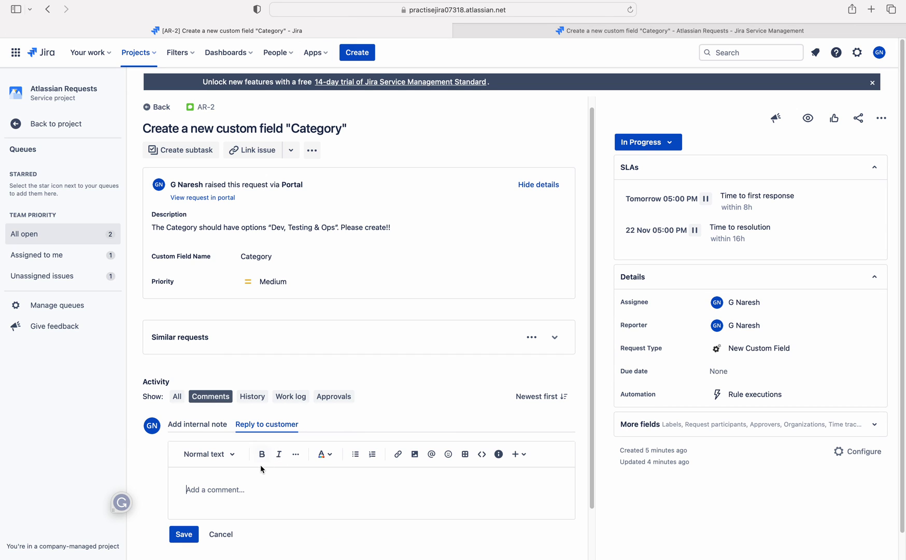
pyautogui.press('super+v')
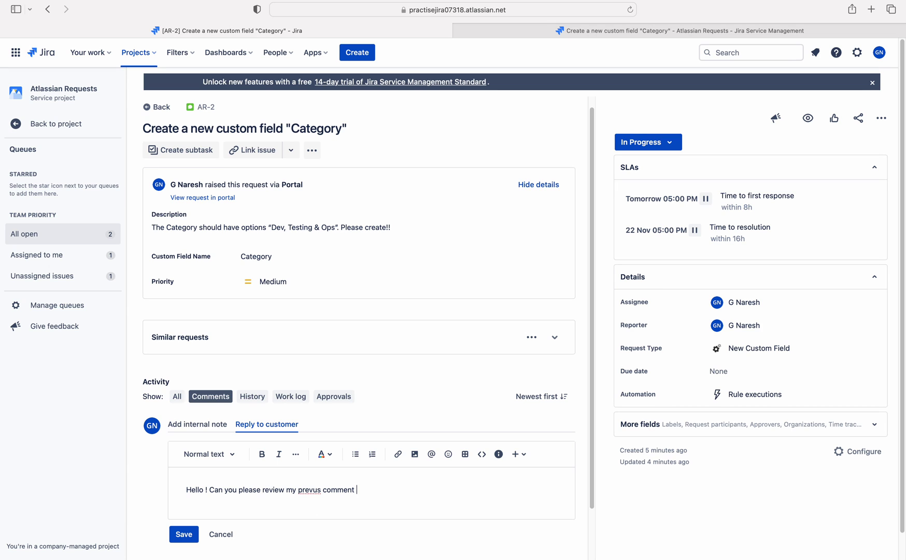
pyautogui.write(': Reply')
pyautogui.click(184, 534)
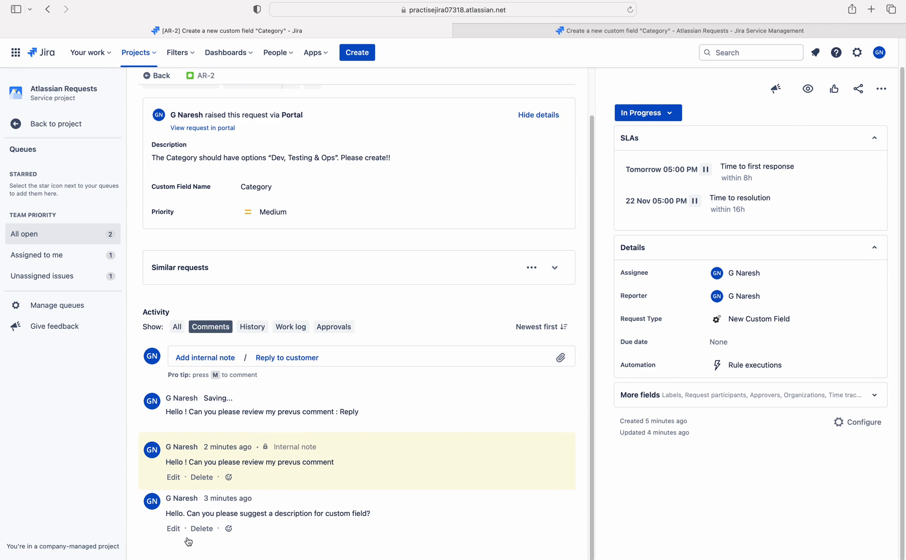
pyautogui.scroll(2, 204, 515)
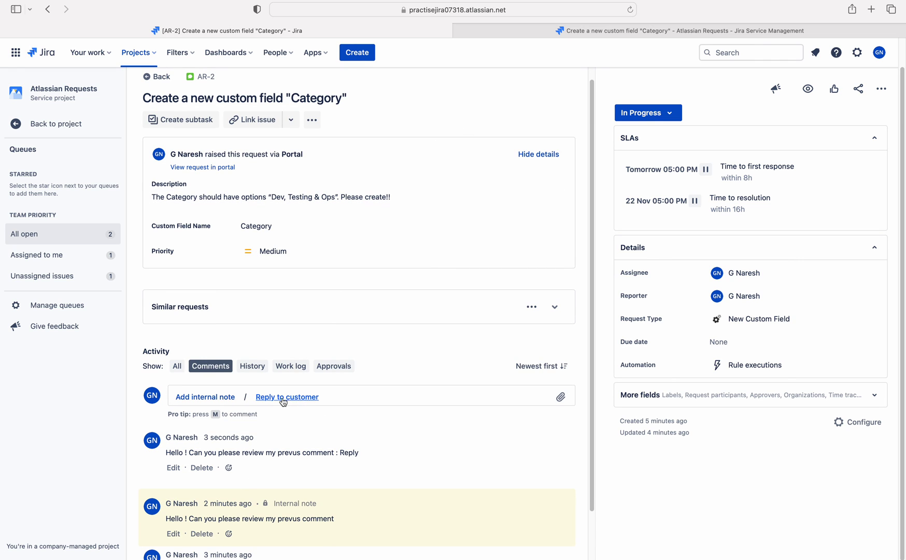
# Reload the customer portal page, examine the new ": Reply" comment in the activity, and return to the agent view
pyautogui.click(606, 32)
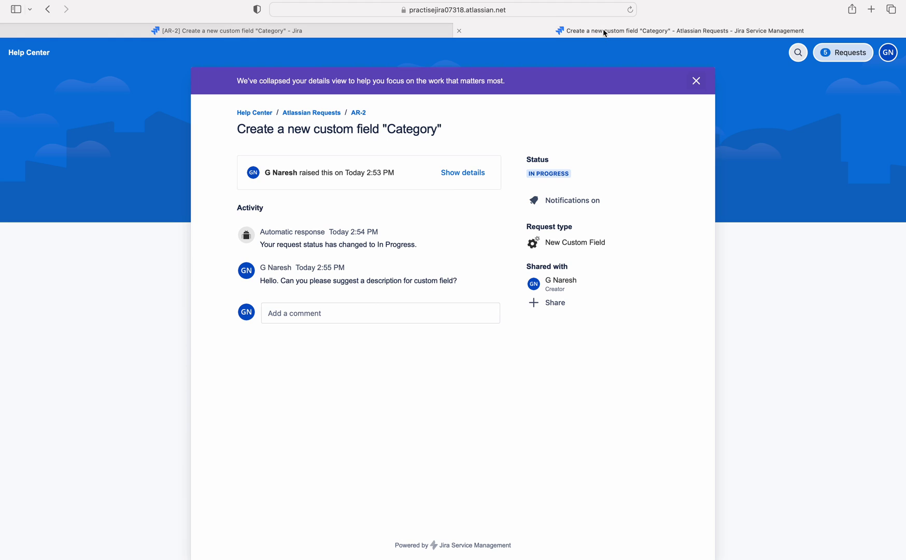
pyautogui.click(630, 10)
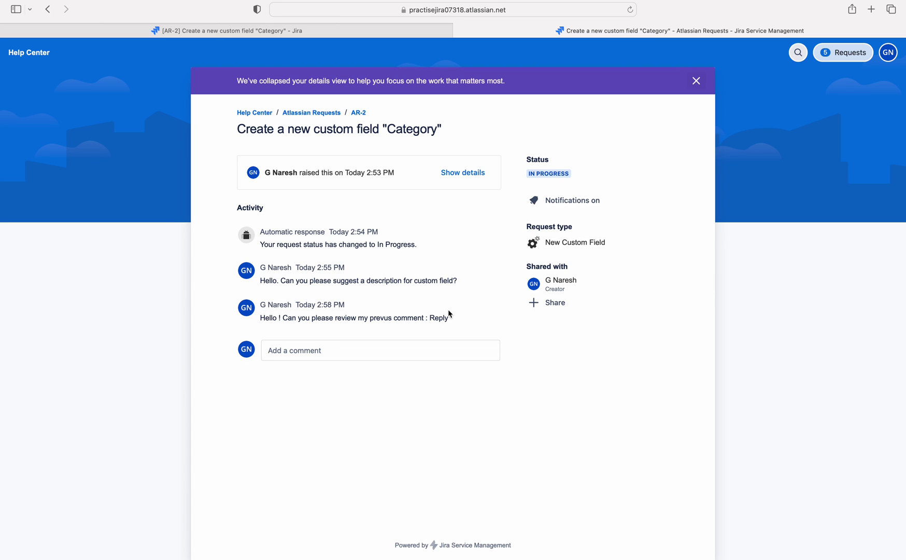
pyautogui.moveTo(452, 317); pyautogui.dragTo(261, 323)
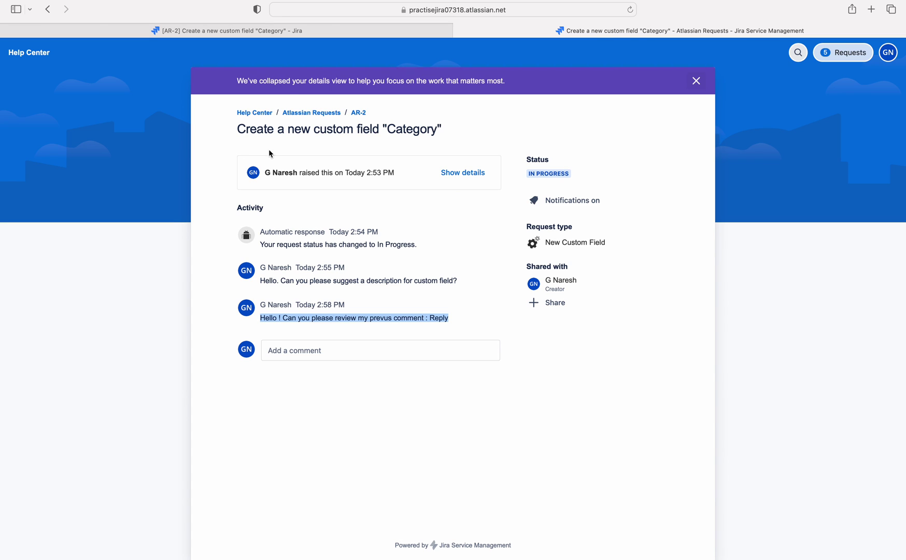
pyautogui.click(285, 31)
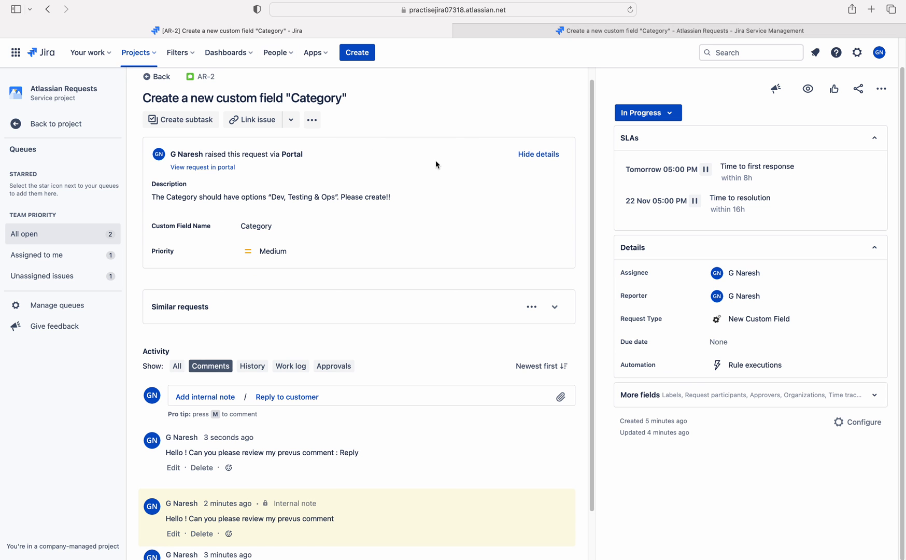